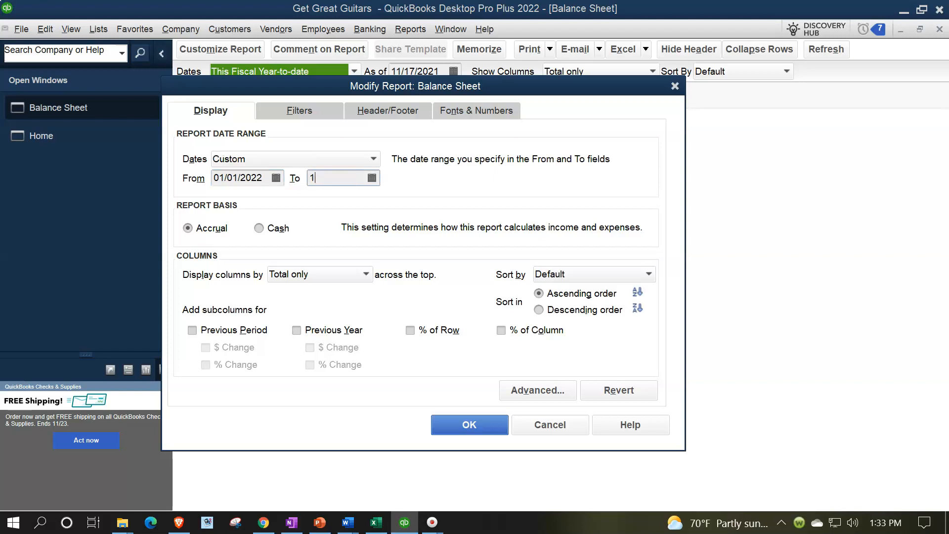
- Set the Balance Sheet report's end date to 12/31/2022 and its font size to 14
{"action": "key", "text": "Tab"}
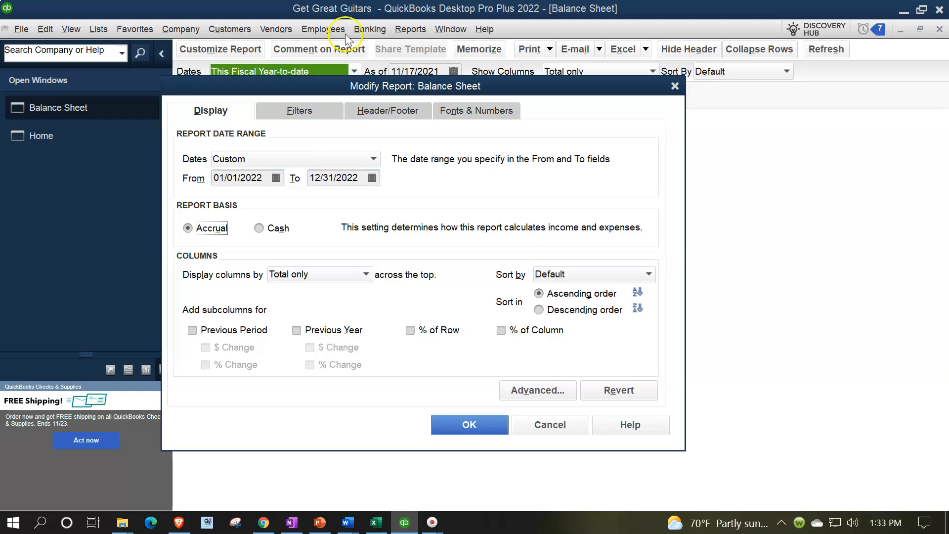
{"action": "left_click", "coordinate": [487, 110]}
{"action": "left_click", "coordinate": [392, 306]}
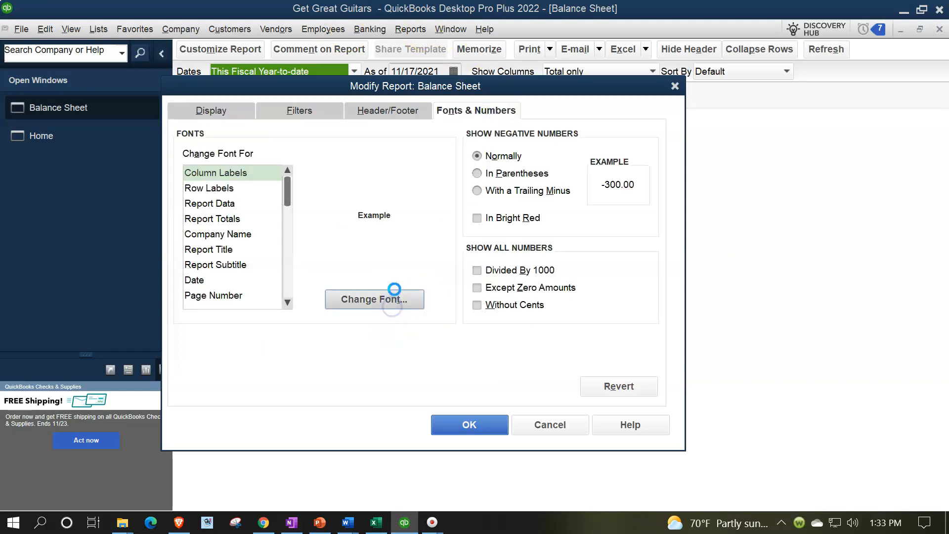
{"action": "left_click", "coordinate": [406, 259]}
{"action": "left_click", "coordinate": [386, 258]}
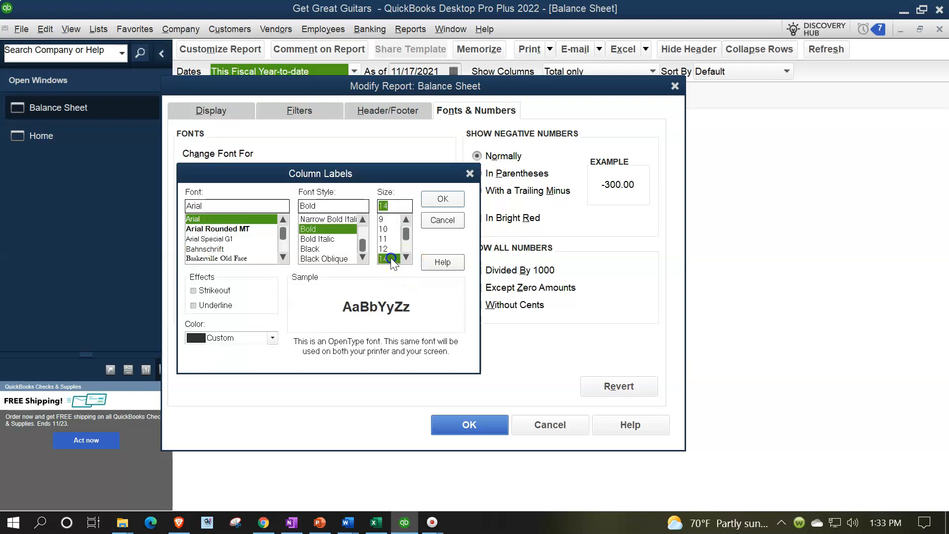
{"action": "left_click", "coordinate": [443, 199]}
{"action": "left_click", "coordinate": [419, 163]}
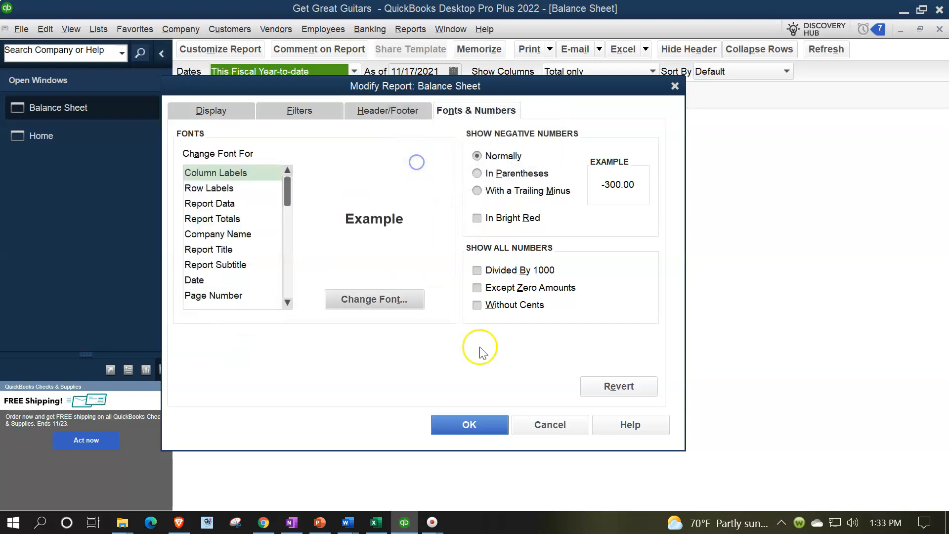
{"action": "left_click", "coordinate": [482, 426]}
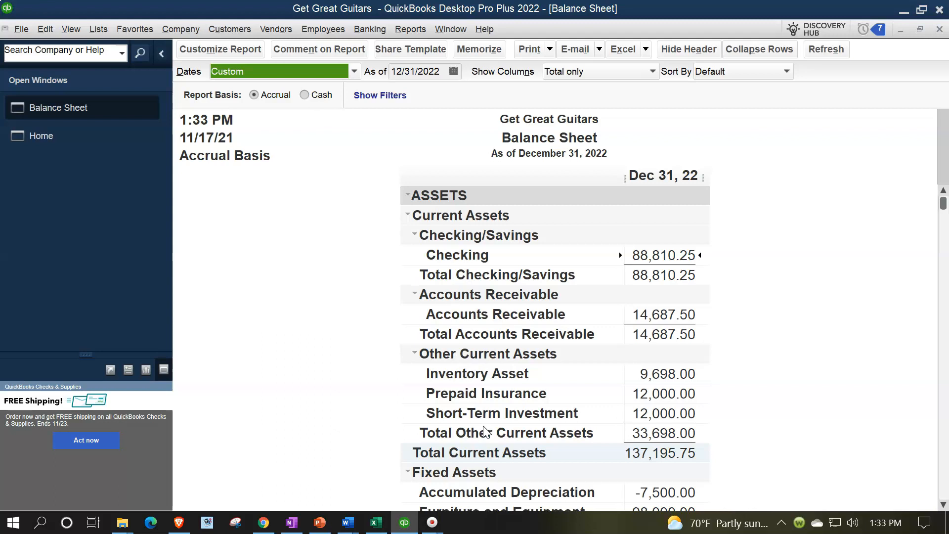
- Examine the assets, liabilities and equity on the Balance Sheet, including the Loan Payable balance
{"action": "scroll", "coordinate": [791, 379], "scroll_direction": "down", "scroll_amount": 4}
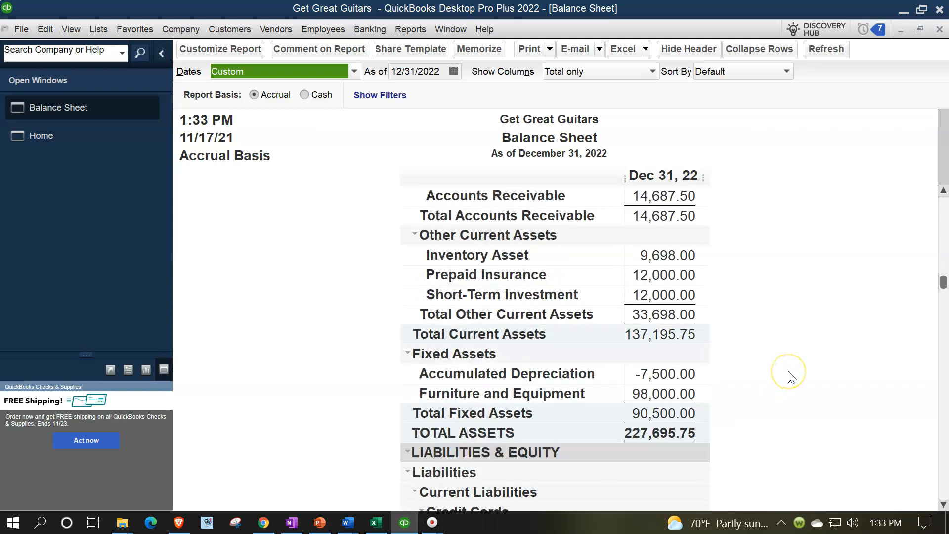
{"action": "scroll", "coordinate": [791, 378], "scroll_direction": "down", "scroll_amount": 3}
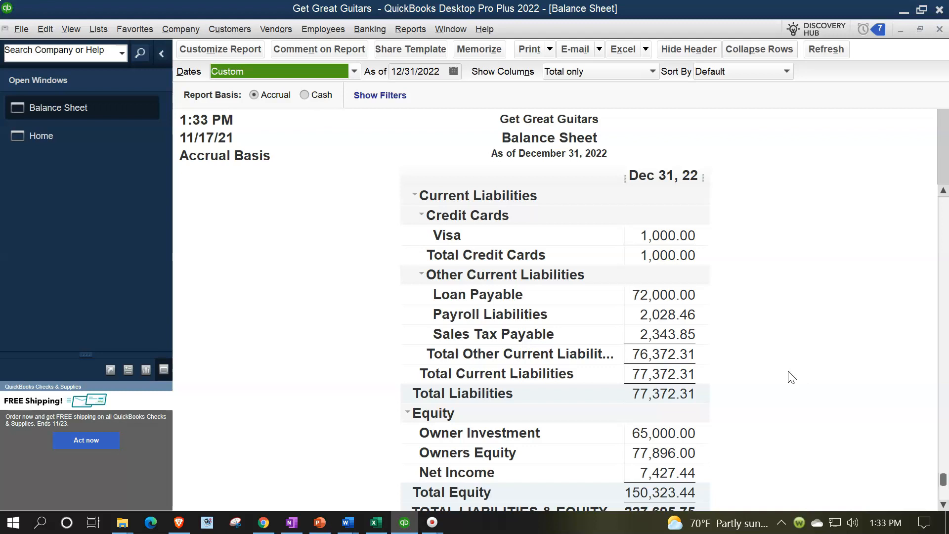
{"action": "left_click", "coordinate": [666, 296]}
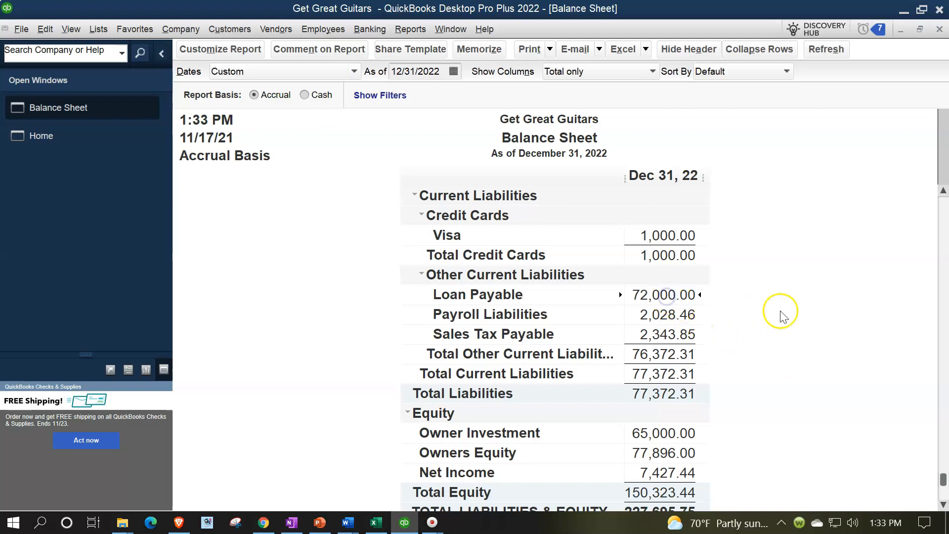
{"action": "scroll", "coordinate": [785, 316], "scroll_direction": "down", "scroll_amount": 1}
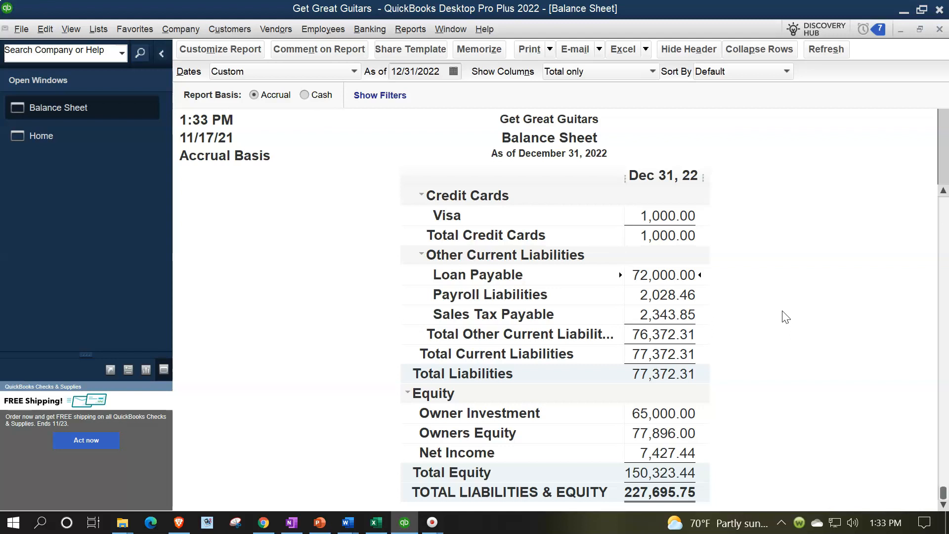
{"action": "left_click", "coordinate": [81, 138]}
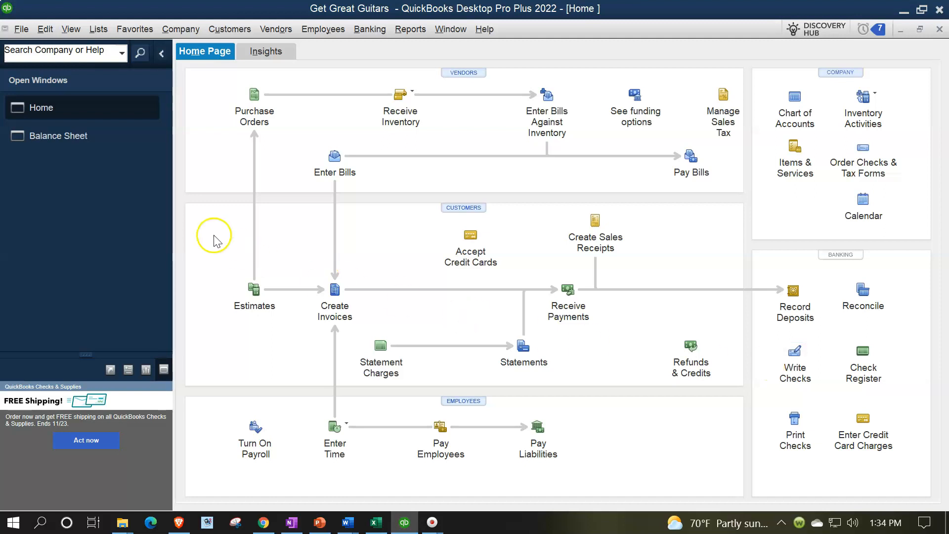
{"action": "left_click", "coordinate": [82, 143]}
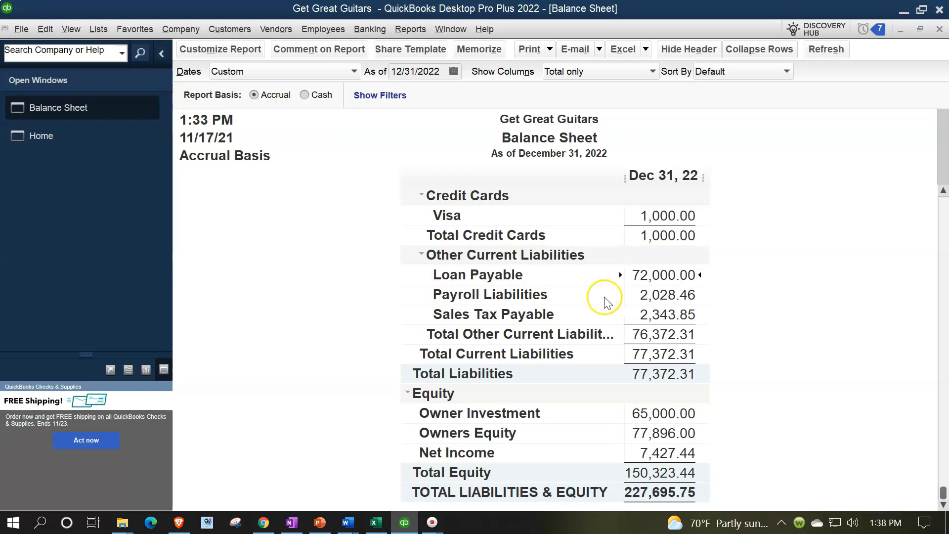
- Switch to the loan amortization workbook in Excel and delete Sheet1 and Sheet2
{"action": "left_click", "coordinate": [376, 523]}
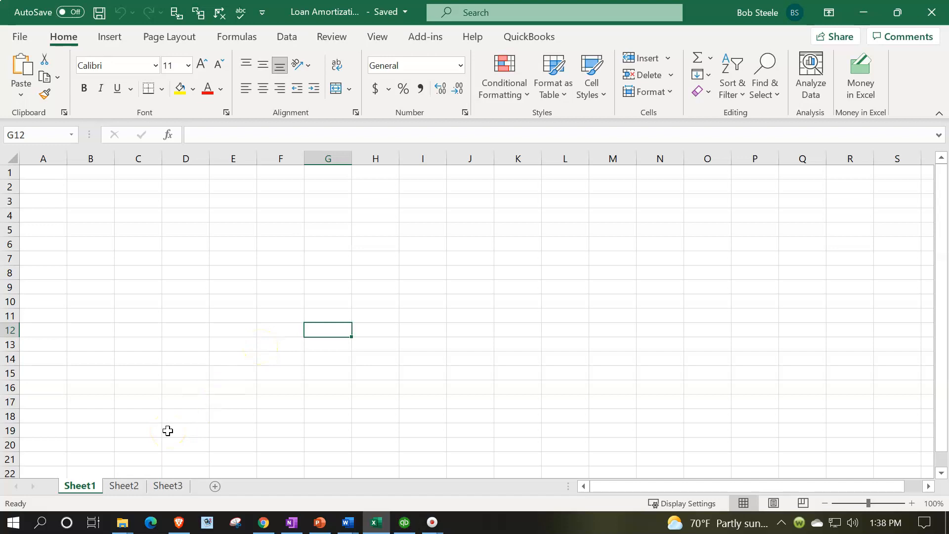
{"action": "right_click", "coordinate": [86, 494]}
{"action": "left_click", "coordinate": [116, 306]}
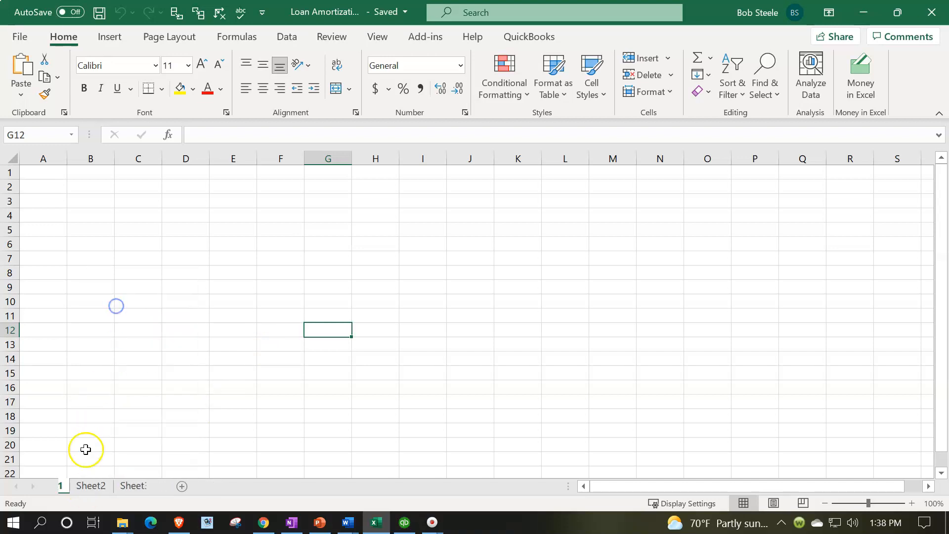
{"action": "right_click", "coordinate": [82, 489]}
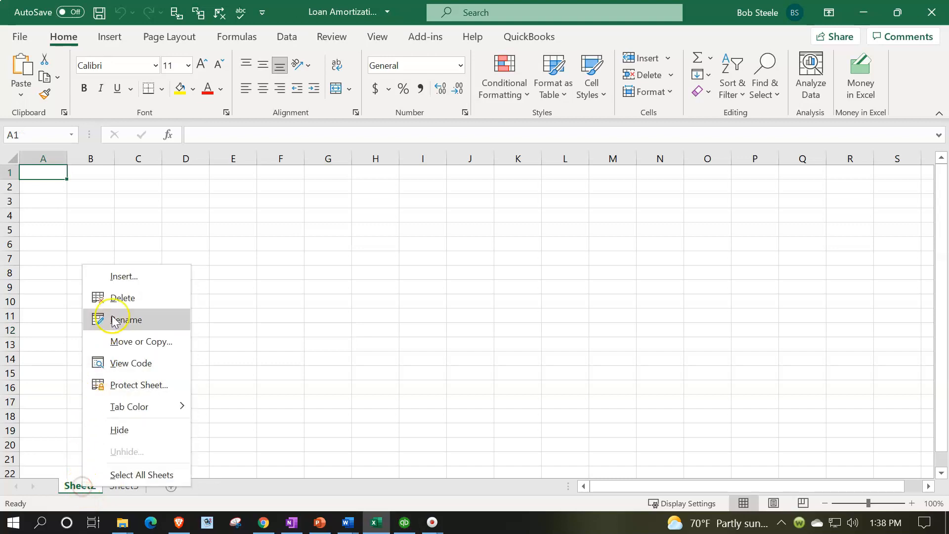
{"action": "left_click", "coordinate": [117, 298]}
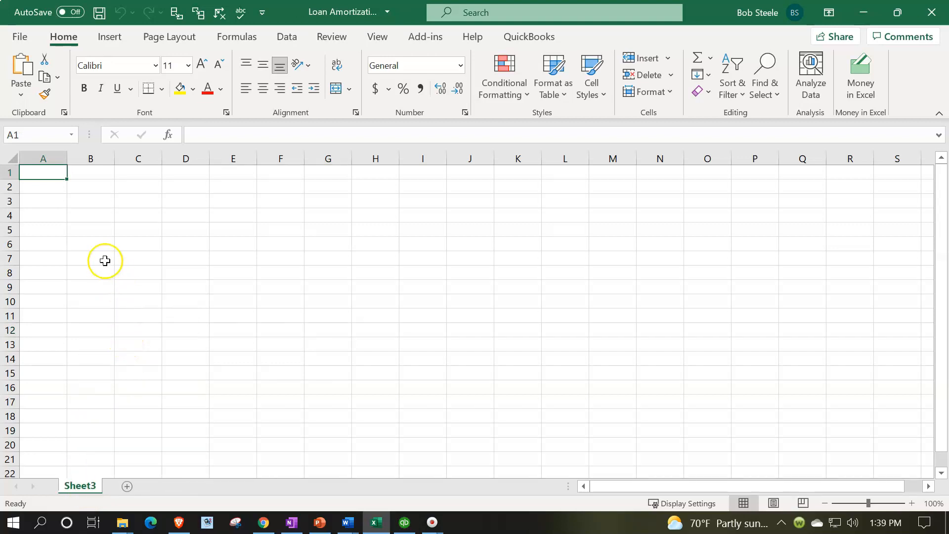
- Format all cells of Sheet3 as Currency with two decimals, no symbol, and negative numbers in red parentheses
{"action": "left_click", "coordinate": [9, 159]}
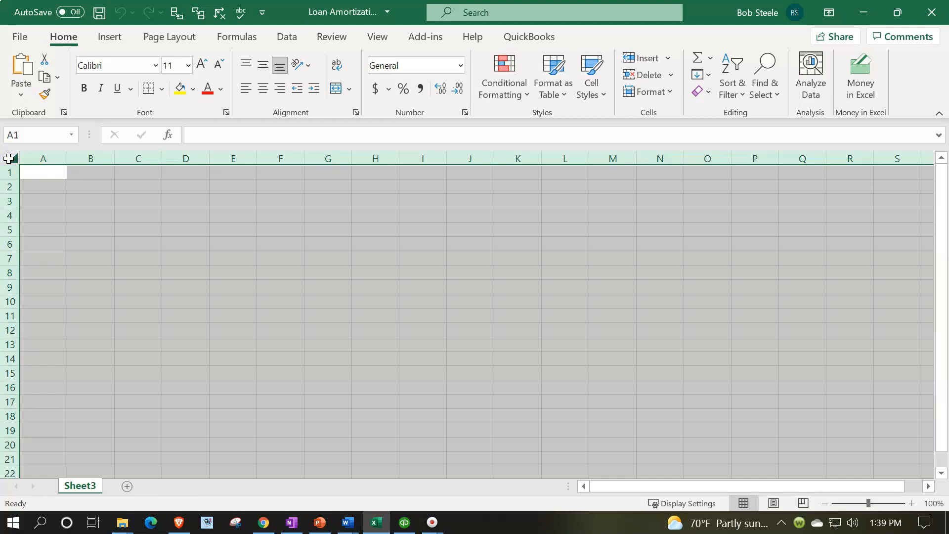
{"action": "right_click", "coordinate": [141, 233]}
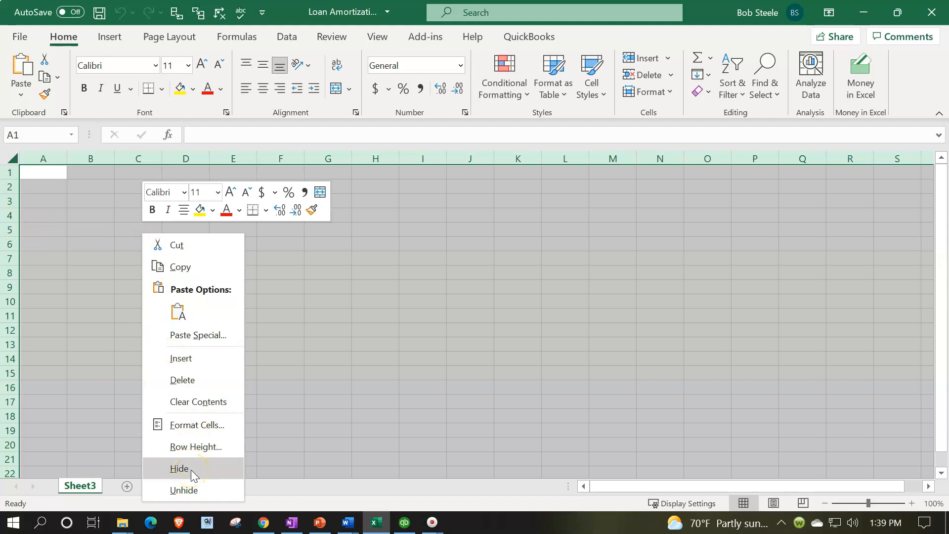
{"action": "left_click", "coordinate": [191, 425]}
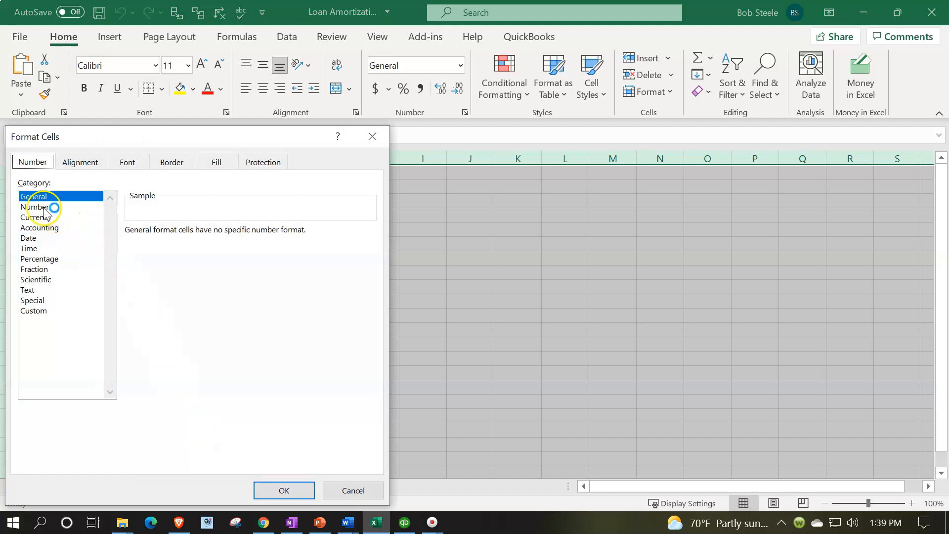
{"action": "left_click", "coordinate": [44, 208]}
{"action": "left_click", "coordinate": [46, 218]}
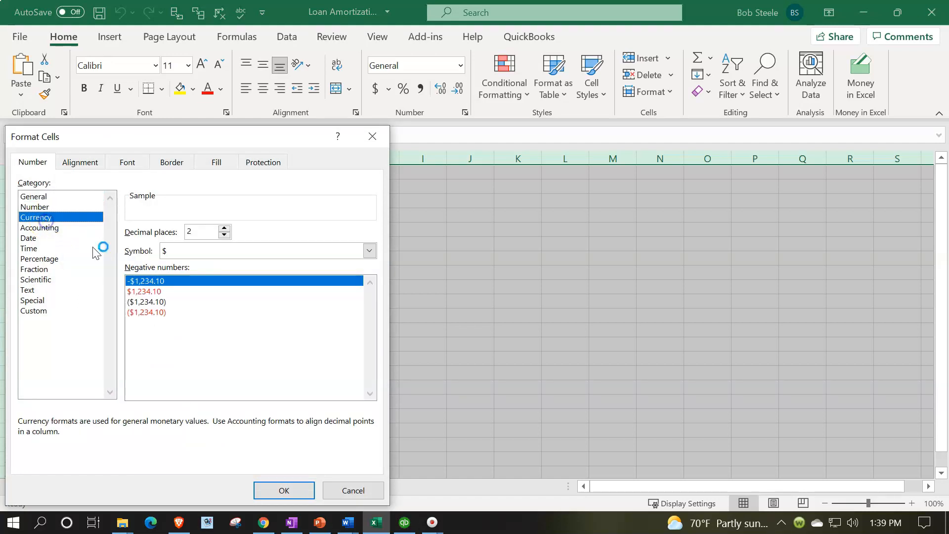
{"action": "left_click", "coordinate": [166, 312]}
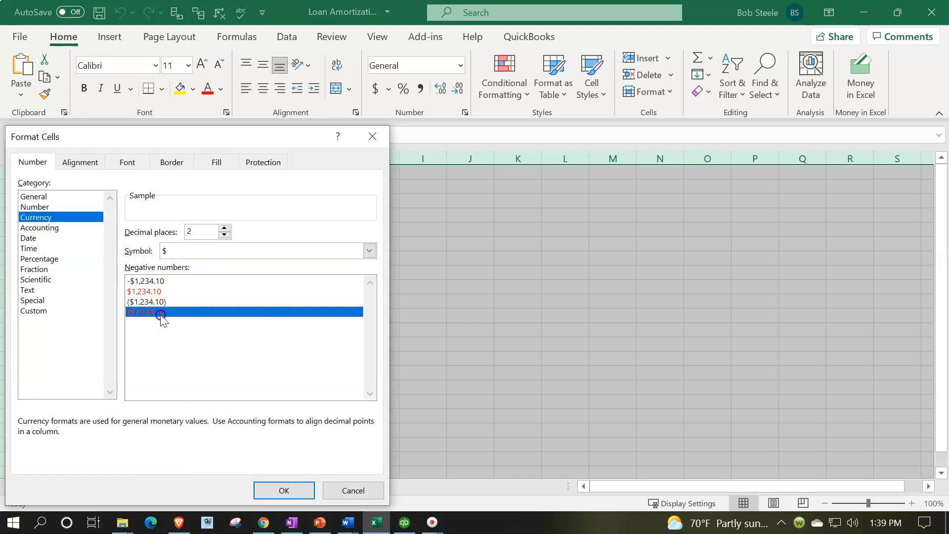
{"action": "left_click", "coordinate": [370, 250]}
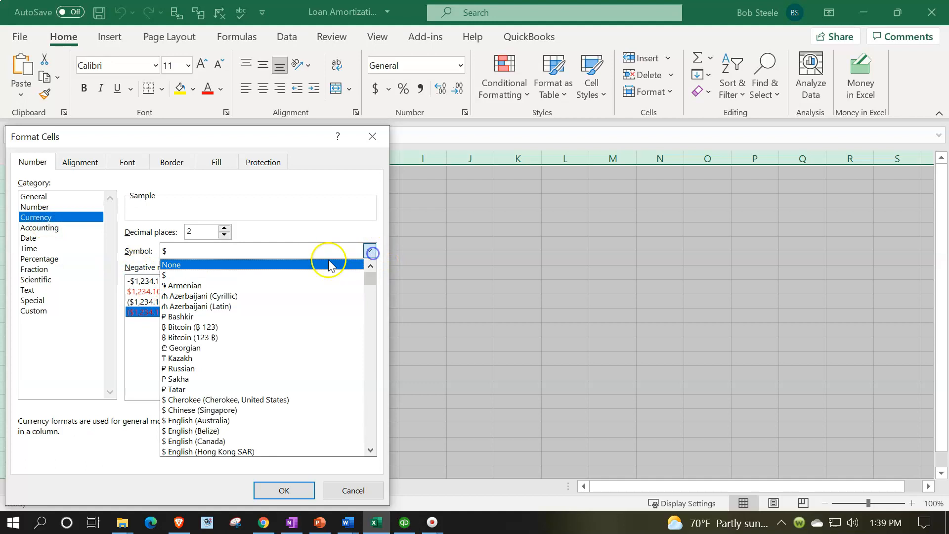
{"action": "left_click", "coordinate": [244, 267]}
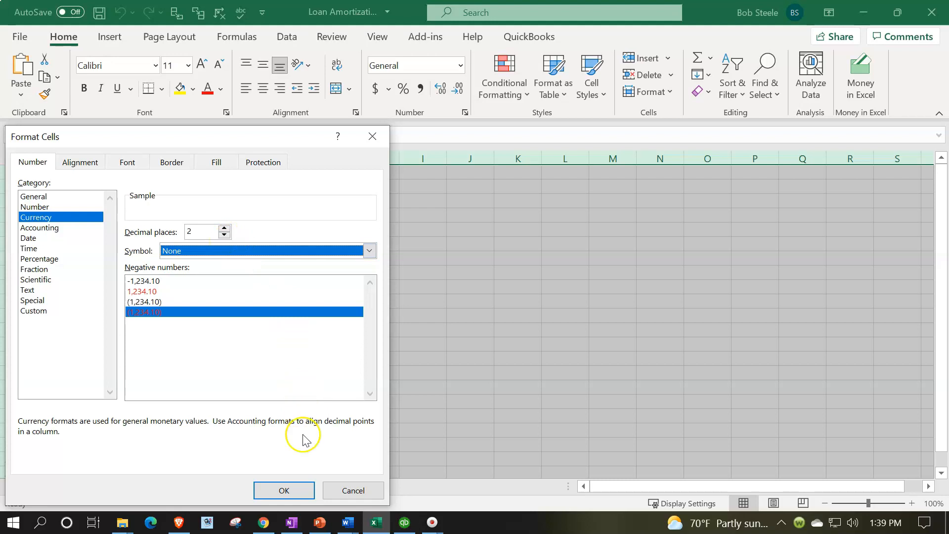
{"action": "left_click", "coordinate": [284, 491]}
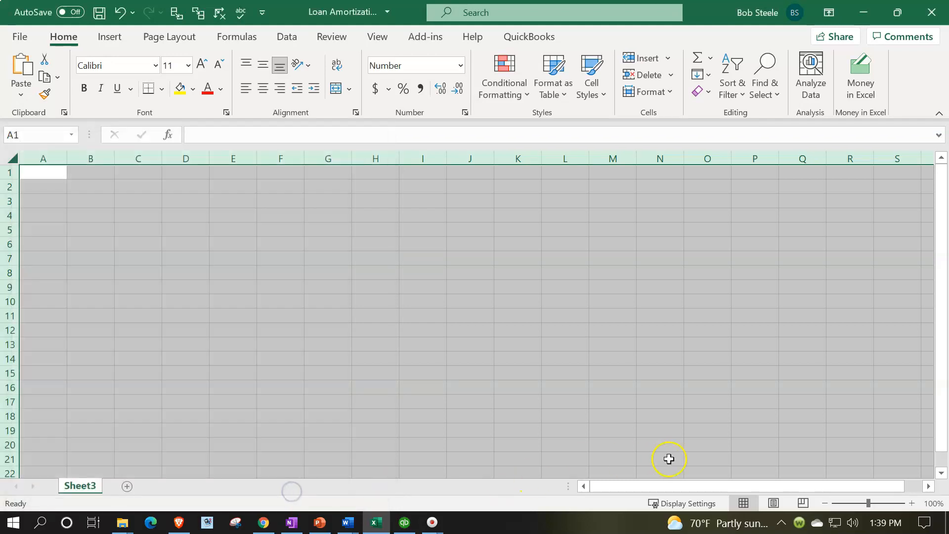
- Enter the label Loan in cell A1
{"action": "left_click", "coordinate": [911, 504]}
{"action": "left_click", "coordinate": [911, 504]}
{"action": "left_click", "coordinate": [911, 504]}
{"action": "left_click", "coordinate": [911, 504]}
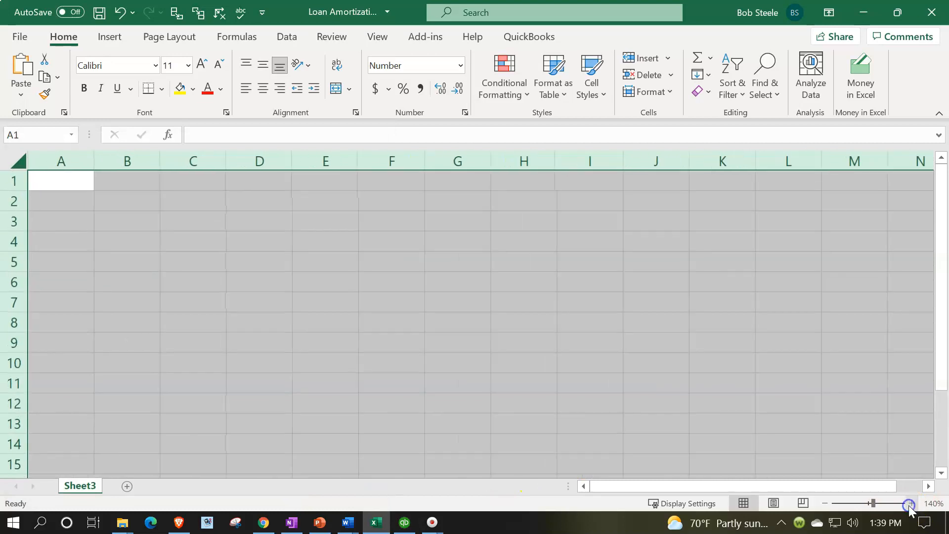
{"action": "left_click", "coordinate": [910, 504]}
{"action": "left_click", "coordinate": [911, 504]}
{"action": "left_click", "coordinate": [911, 504]}
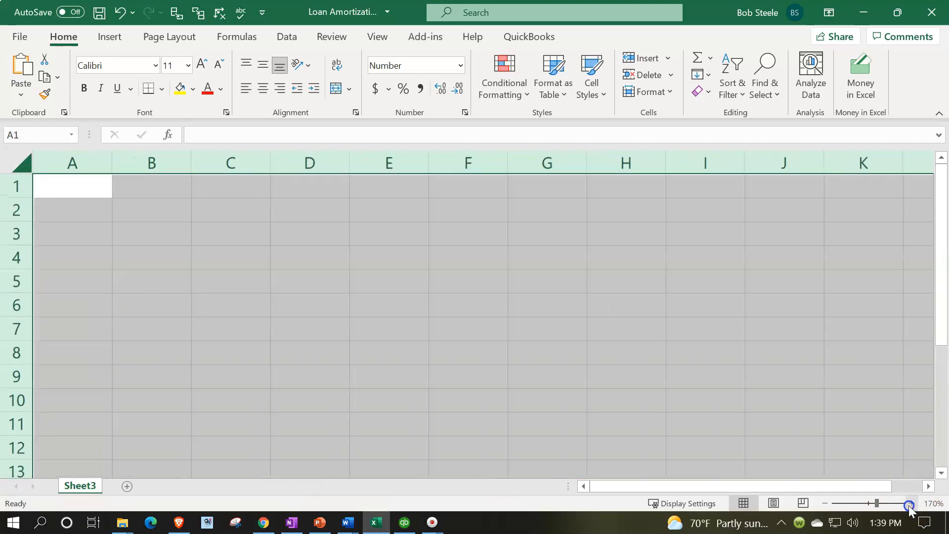
{"action": "left_click", "coordinate": [191, 306]}
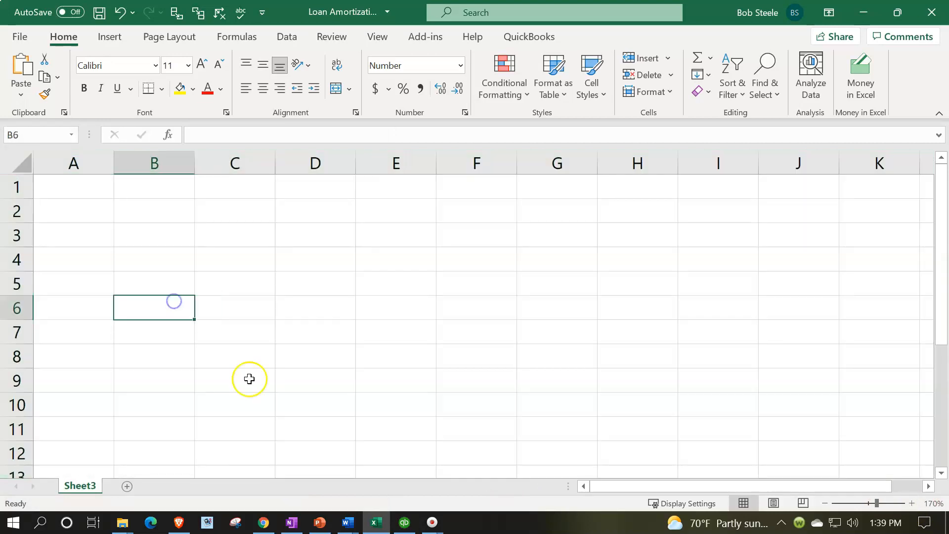
{"action": "left_click", "coordinate": [82, 194]}
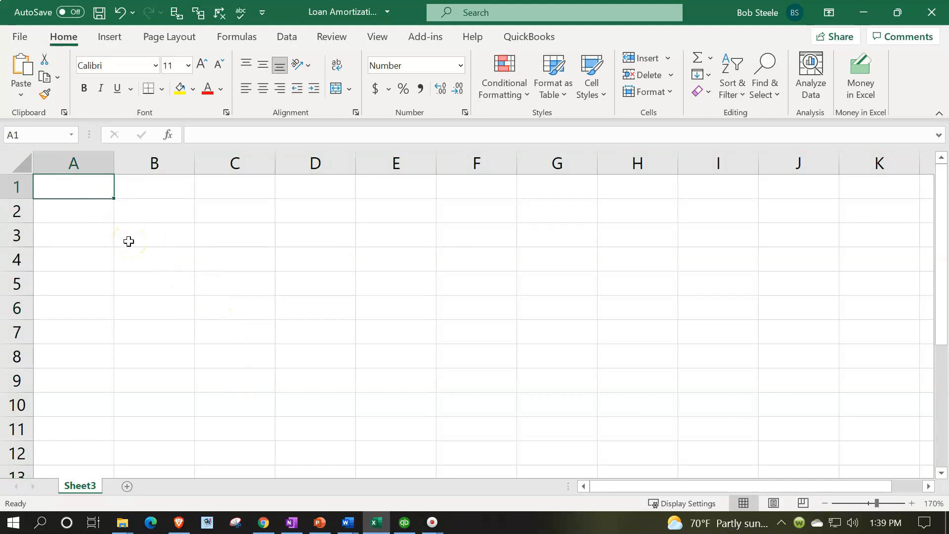
{"action": "type", "text": "Loan"}
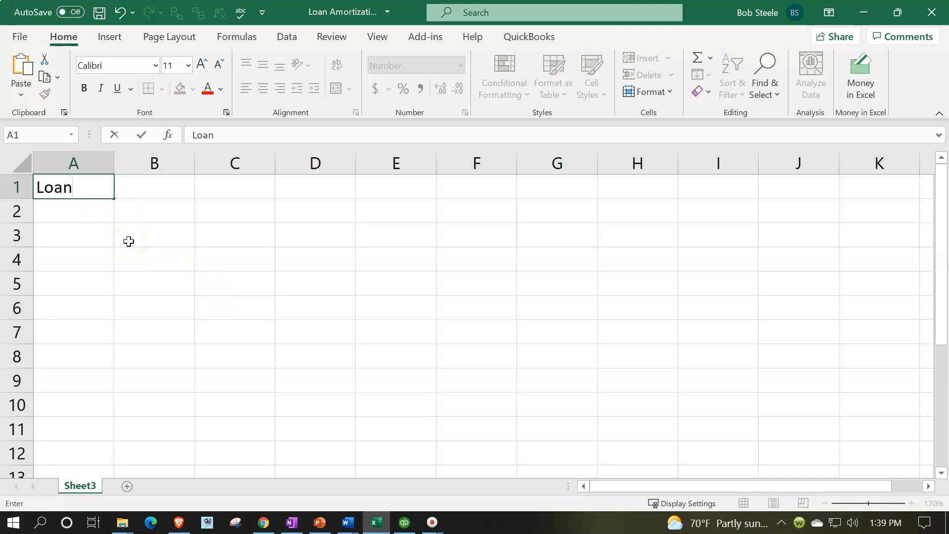
{"action": "key", "text": "Return"}
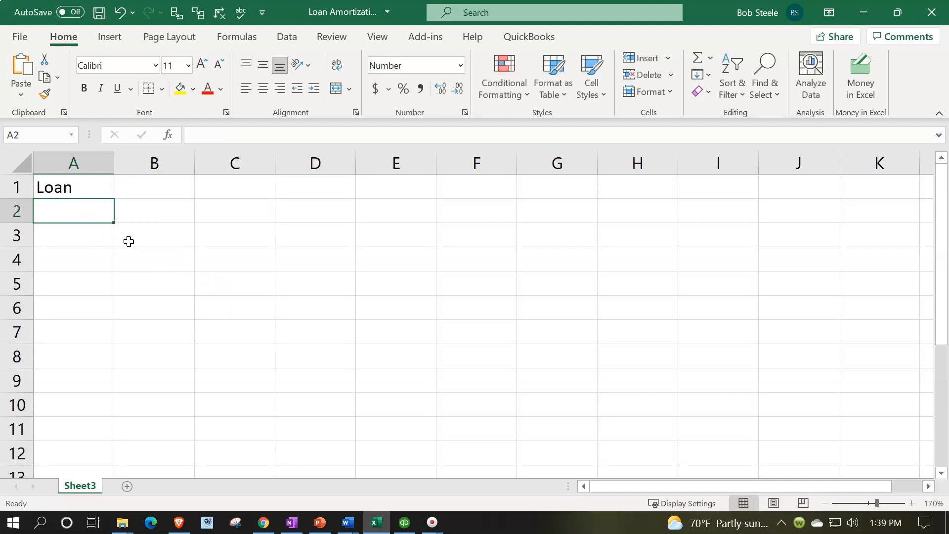
- Enter the labels Years, Months, Rate and Payment in cells A2 through A5
{"action": "type", "text": "M"}
{"action": "key", "text": "BackSpace"}
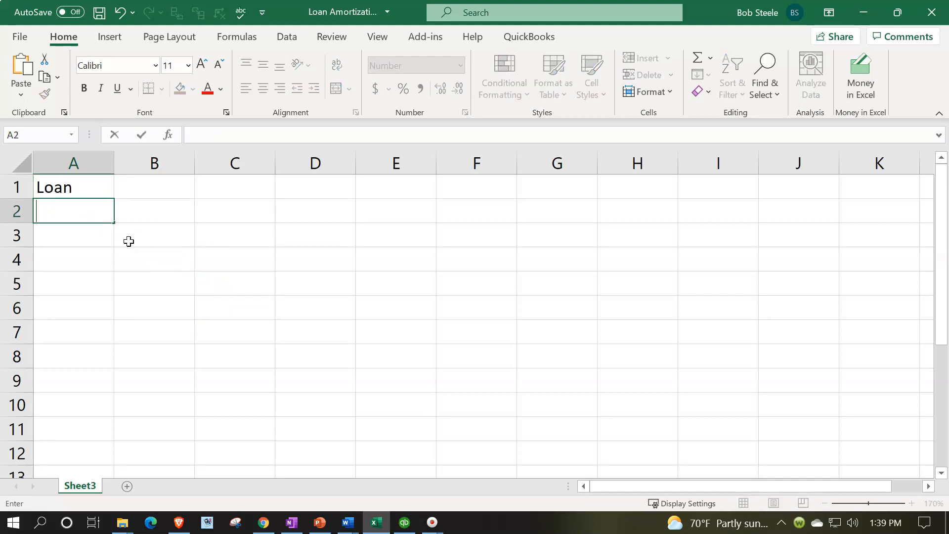
{"action": "type", "text": "Years"}
{"action": "key", "text": "Return"}
{"action": "type", "text": "Months"}
{"action": "key", "text": "Return"}
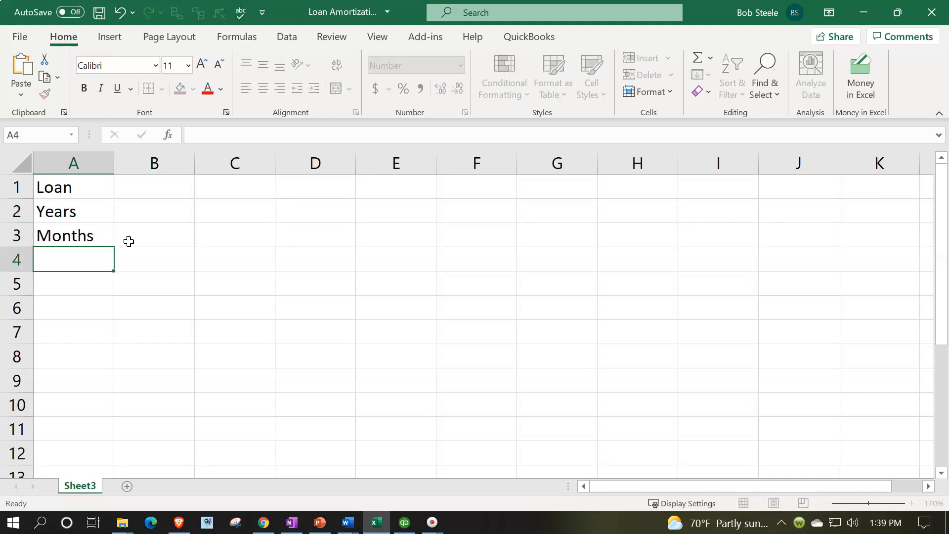
{"action": "type", "text": "Rate"}
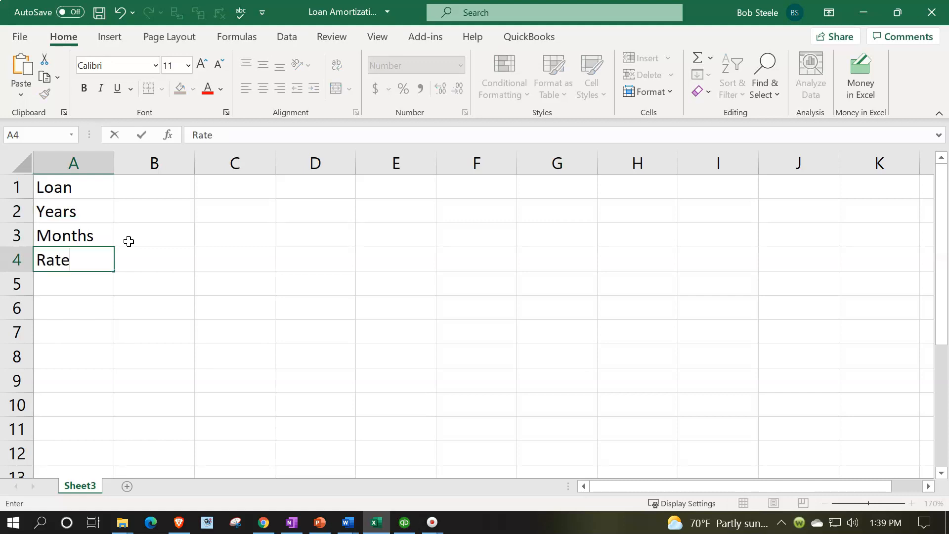
{"action": "key", "text": "Return"}
{"action": "type", "text": "Payment"}
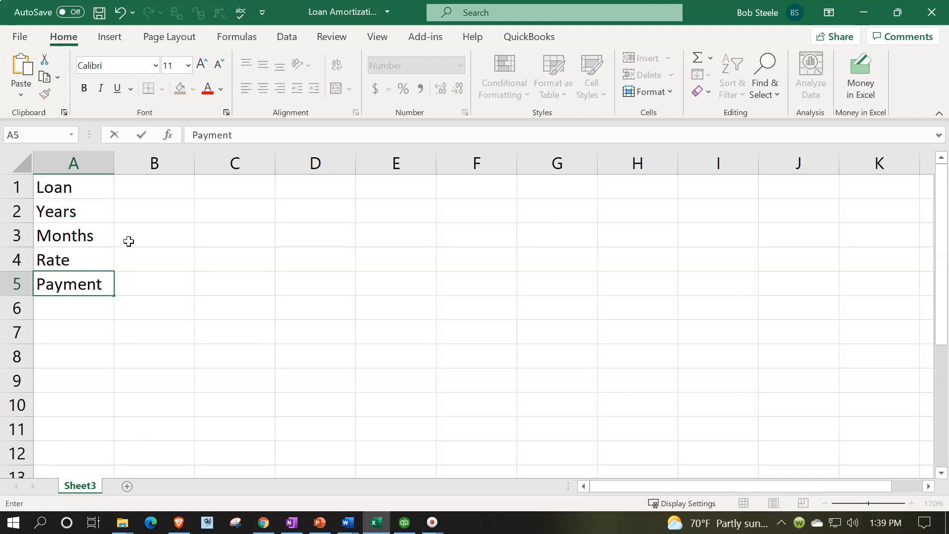
{"action": "key", "text": "Return"}
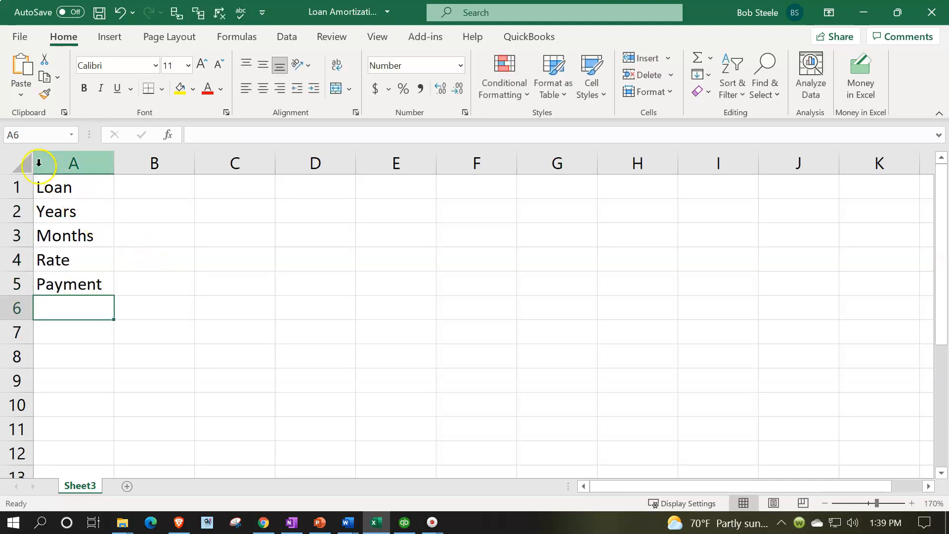
- Make all cells of Sheet3 bold and select cell B1
{"action": "left_click", "coordinate": [21, 163]}
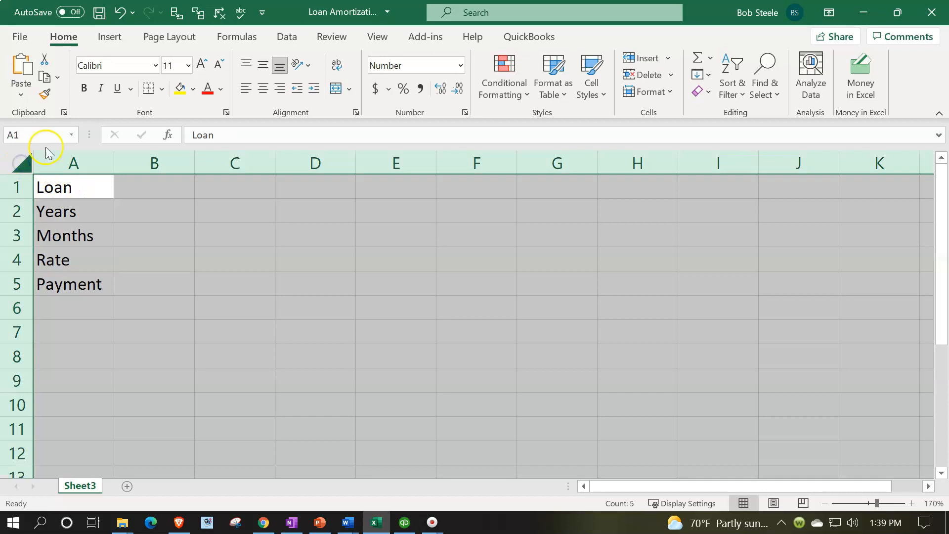
{"action": "left_click", "coordinate": [84, 88]}
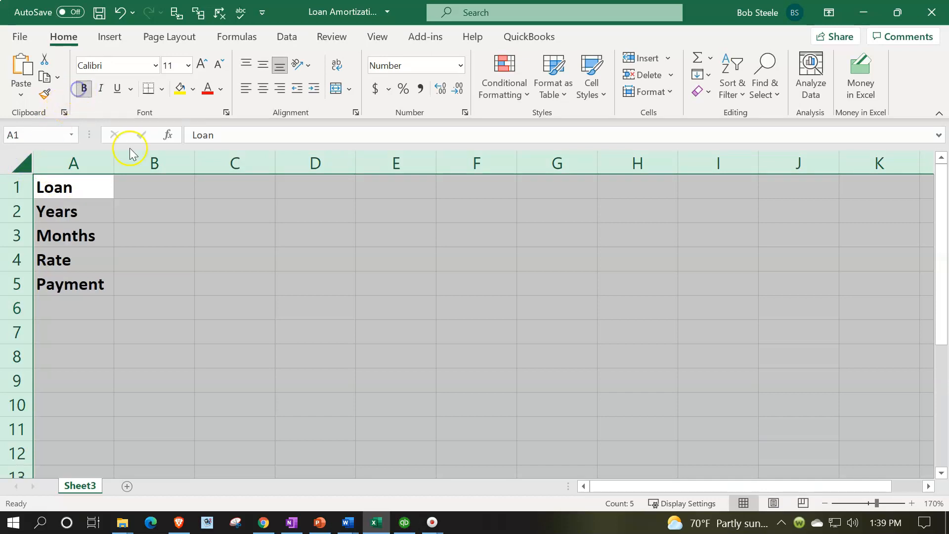
{"action": "left_click", "coordinate": [164, 241]}
{"action": "left_click", "coordinate": [148, 193]}
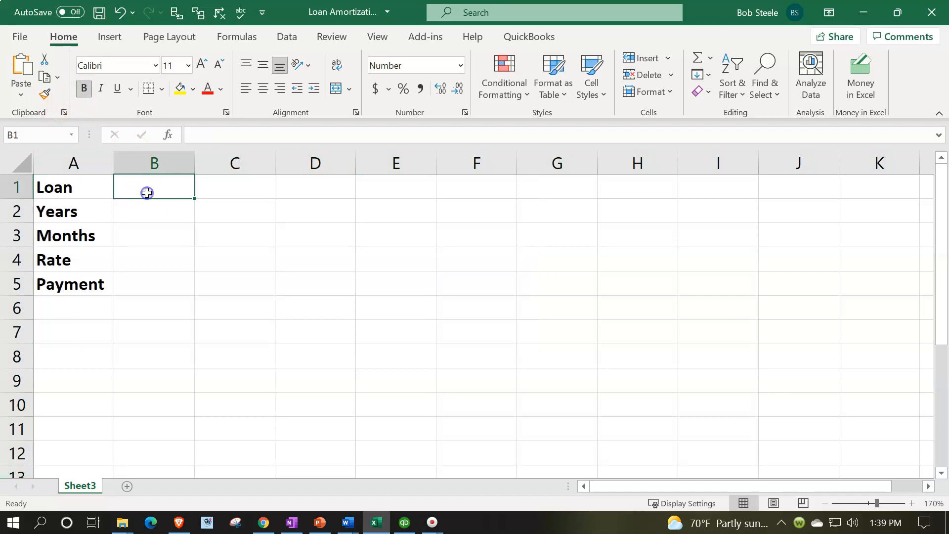
- Switch to QuickBooks, review the transactions behind Loan Payable on the Balance Sheet, close that detail and return to Excel
{"action": "left_click", "coordinate": [405, 522]}
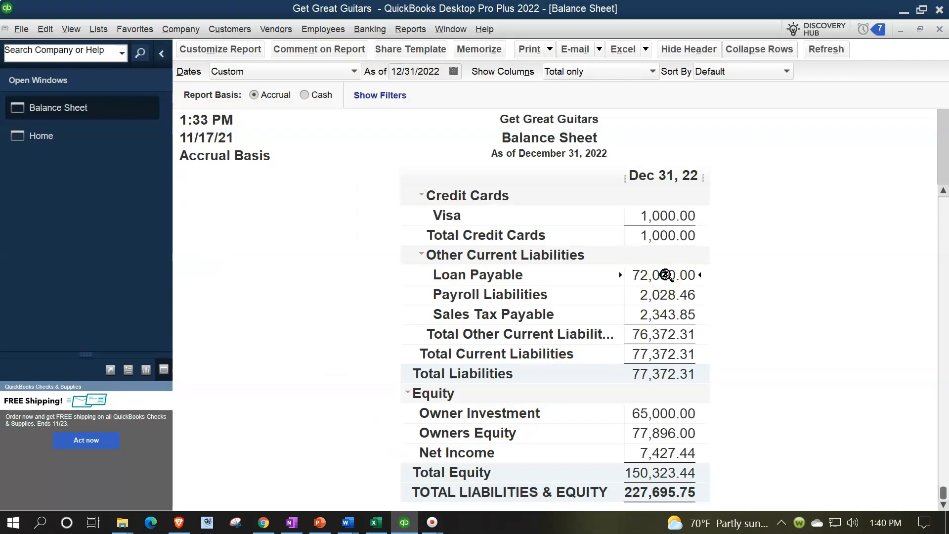
{"action": "double_click", "coordinate": [666, 275]}
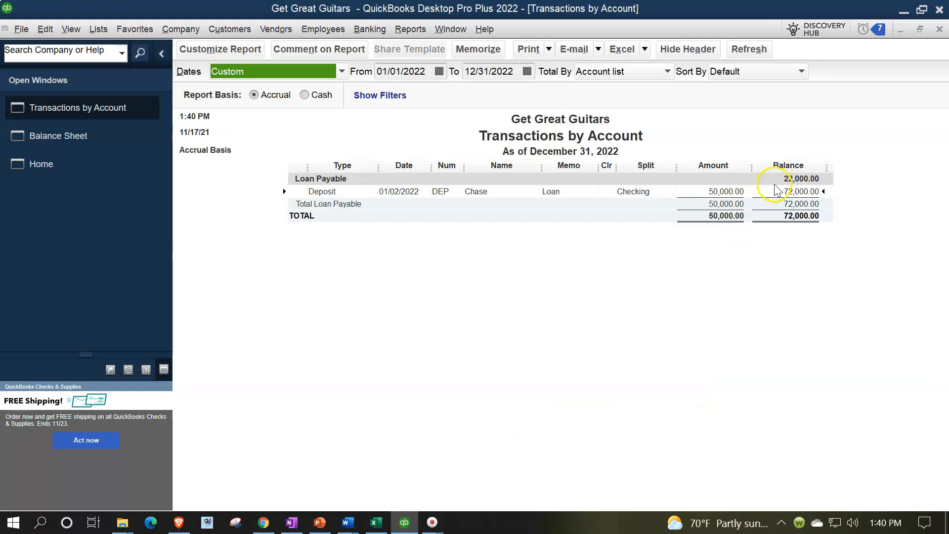
{"action": "left_click", "coordinate": [937, 29]}
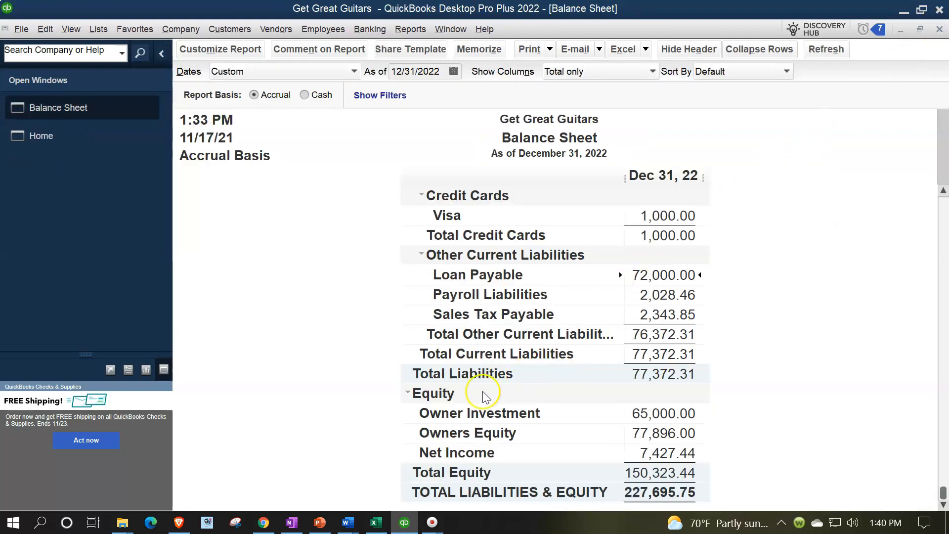
{"action": "left_click", "coordinate": [379, 523]}
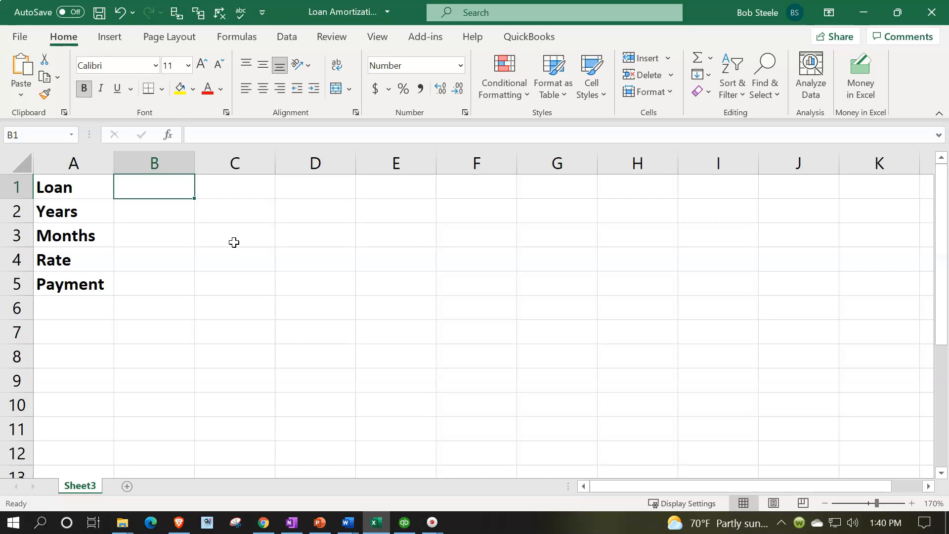
- Enter the loan amount 72000 in cell B1 and 5 years in cell B2
{"action": "type", "text": "72000"}
{"action": "key", "text": "Return"}
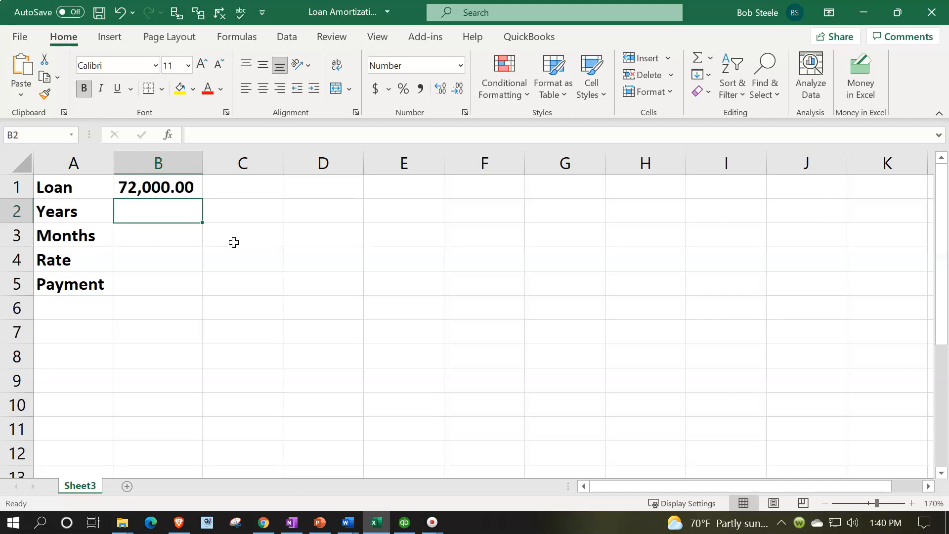
{"action": "type", "text": "5"}
{"action": "key", "text": "Return"}
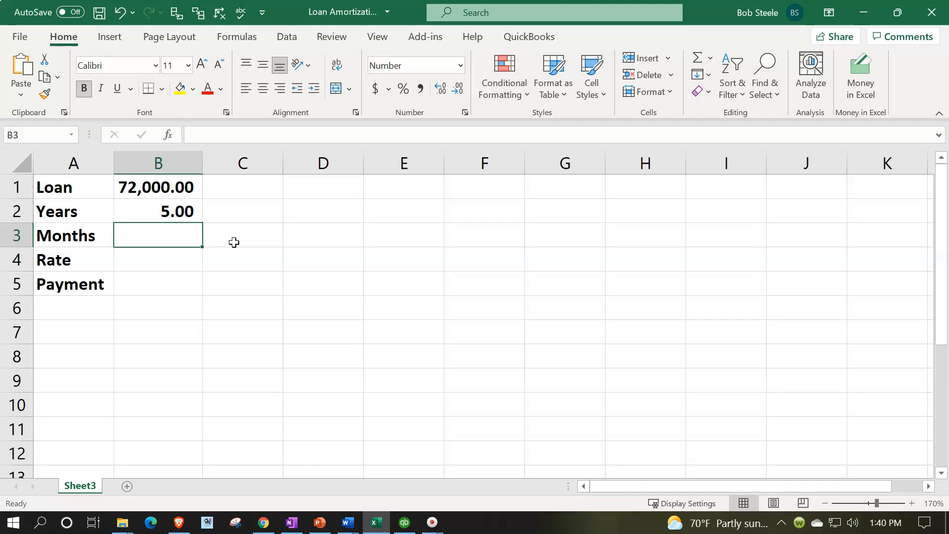
- Calculate the number of months in cell B3 with the formula =B2*12
{"action": "type", "text": "="}
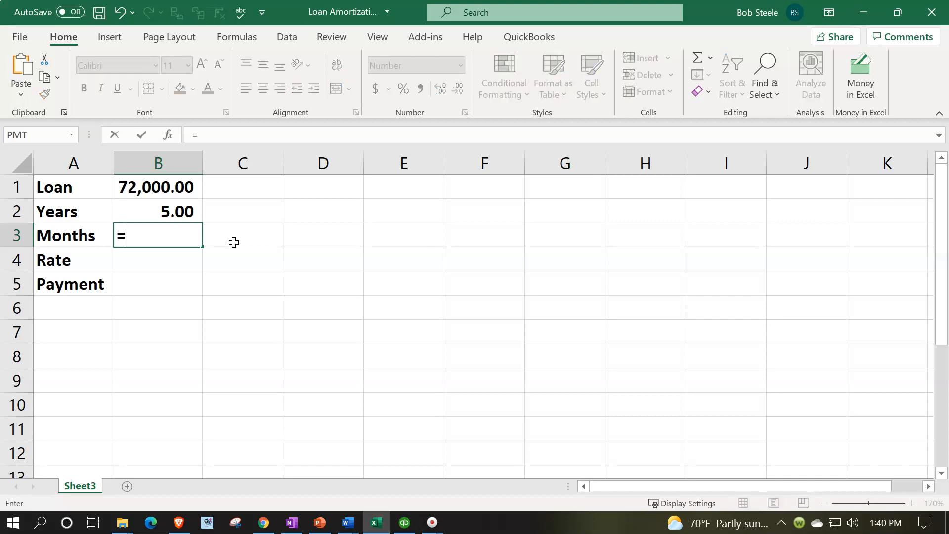
{"action": "key", "text": "Up"}
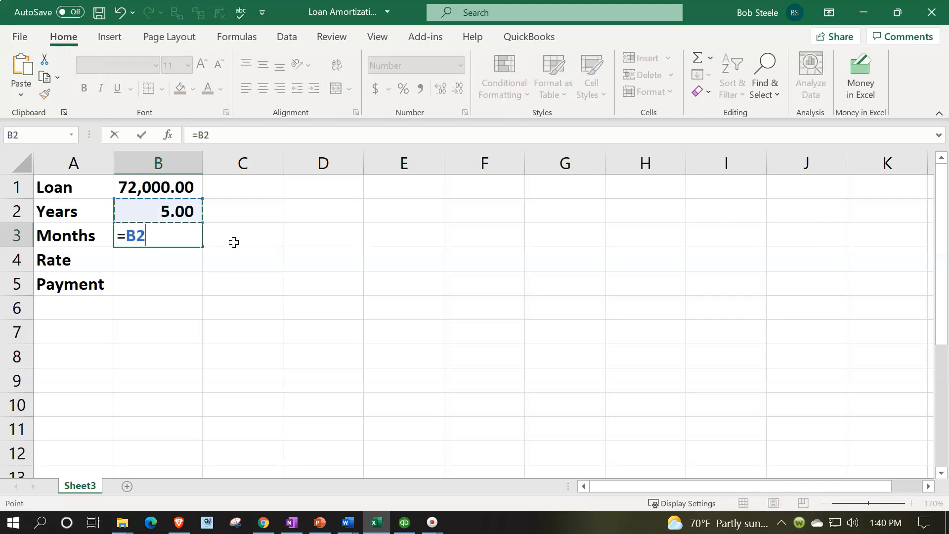
{"action": "type", "text": "*12"}
{"action": "key", "text": "Return"}
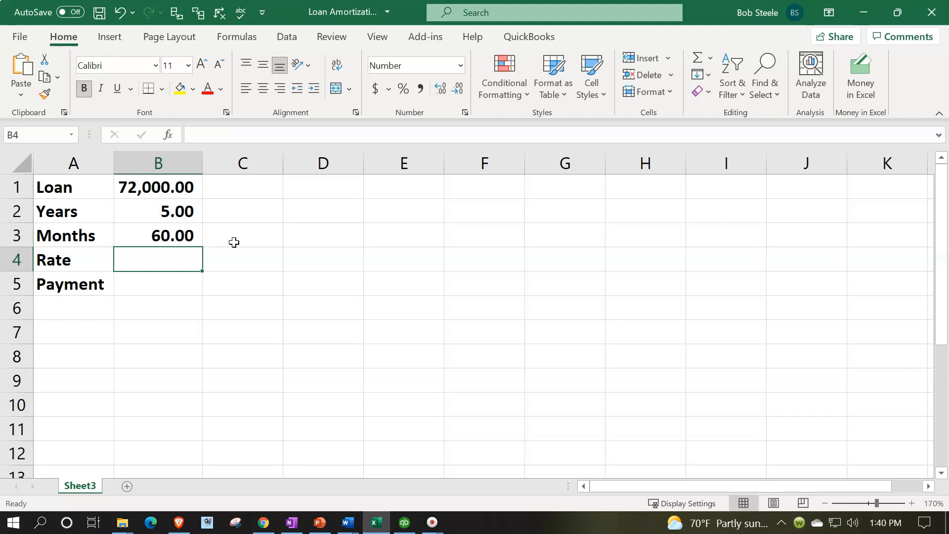
- Enter the rate .05 in cell B4 and format it as a percentage
{"action": "type", "text": ".05"}
{"action": "key", "text": "Return"}
{"action": "key", "text": "Up"}
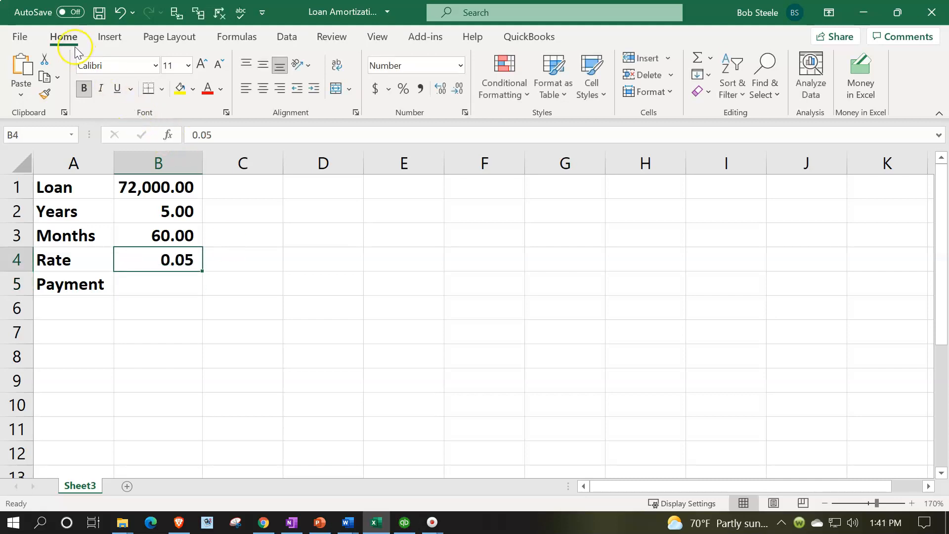
{"action": "left_click", "coordinate": [403, 91]}
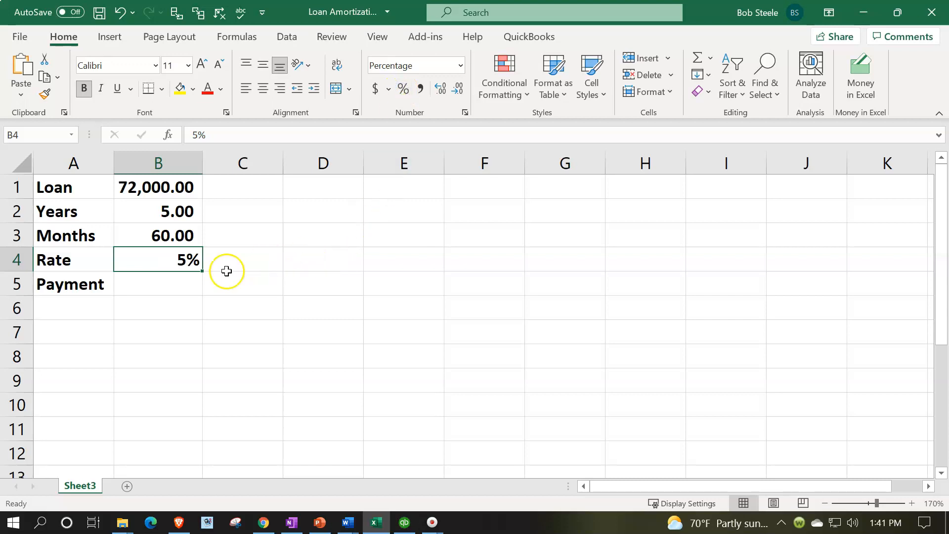
- Calculate the monthly loan payment in cell B5 with the formula -PMT(B4/12,B3,B1)
{"action": "left_click", "coordinate": [177, 287]}
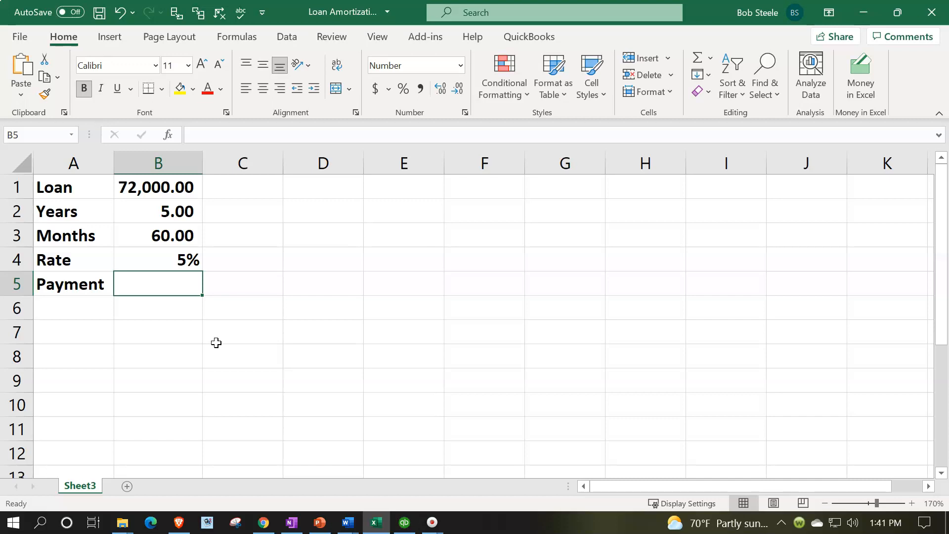
{"action": "key", "text": "Up"}
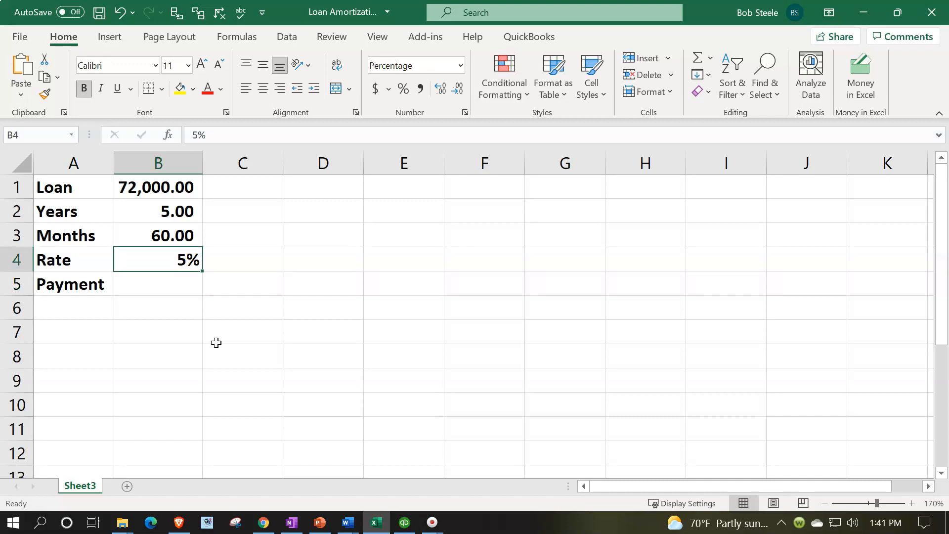
{"action": "key", "text": "Down"}
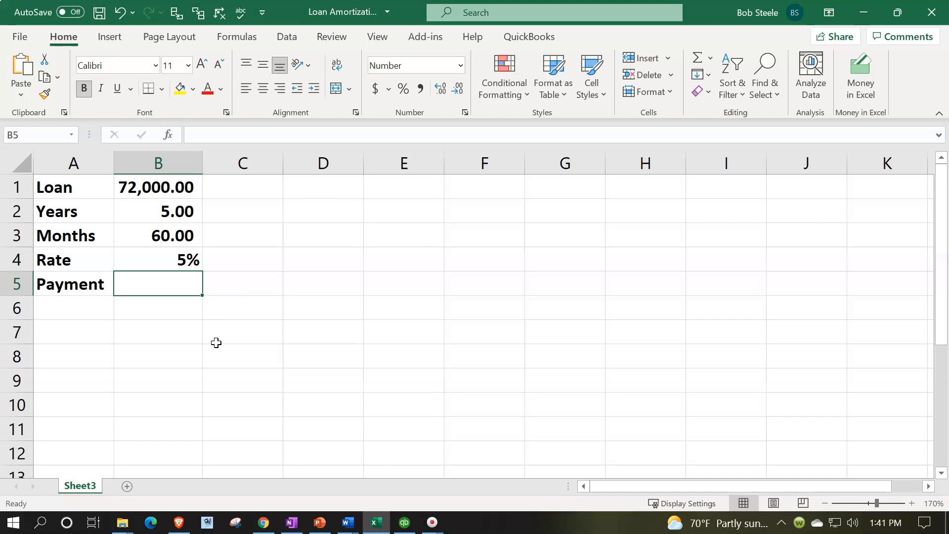
{"action": "type", "text": "-p"}
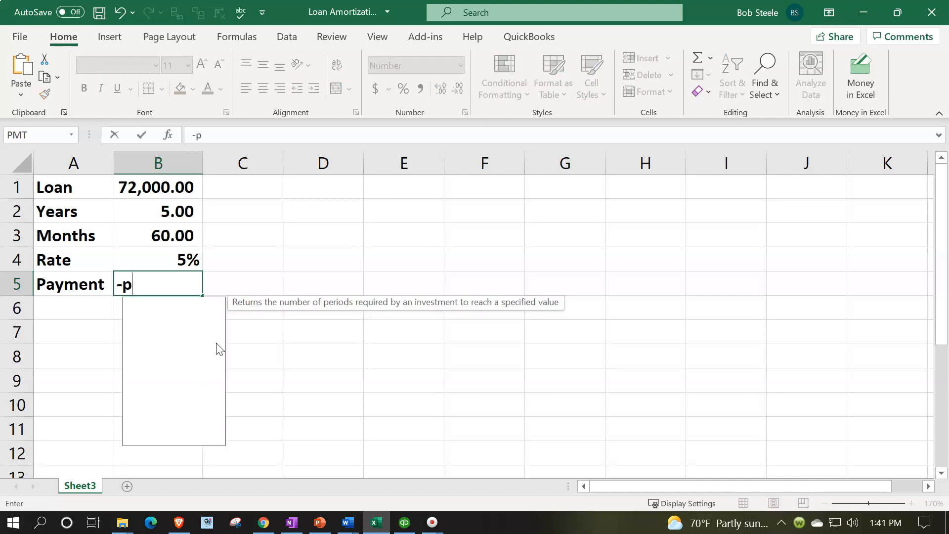
{"action": "type", "text": "mt("}
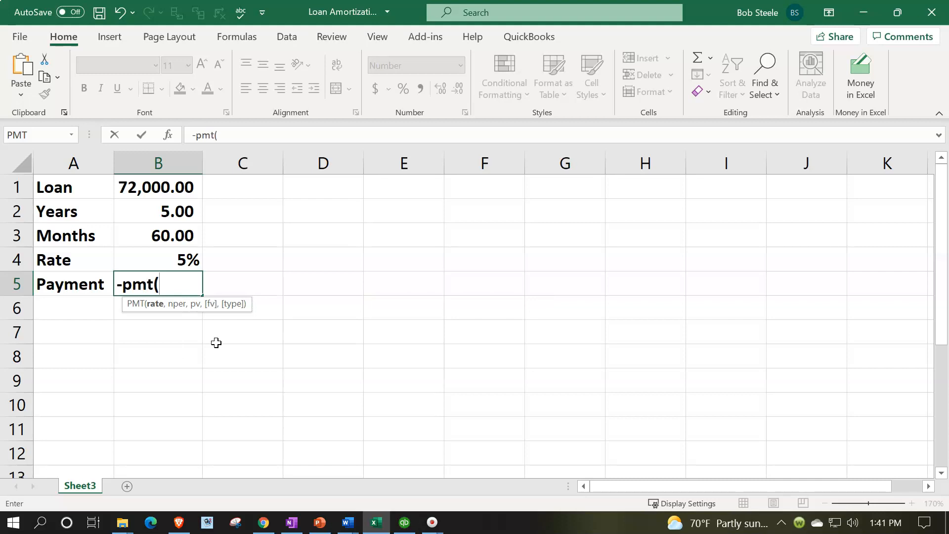
{"action": "key", "text": "Up"}
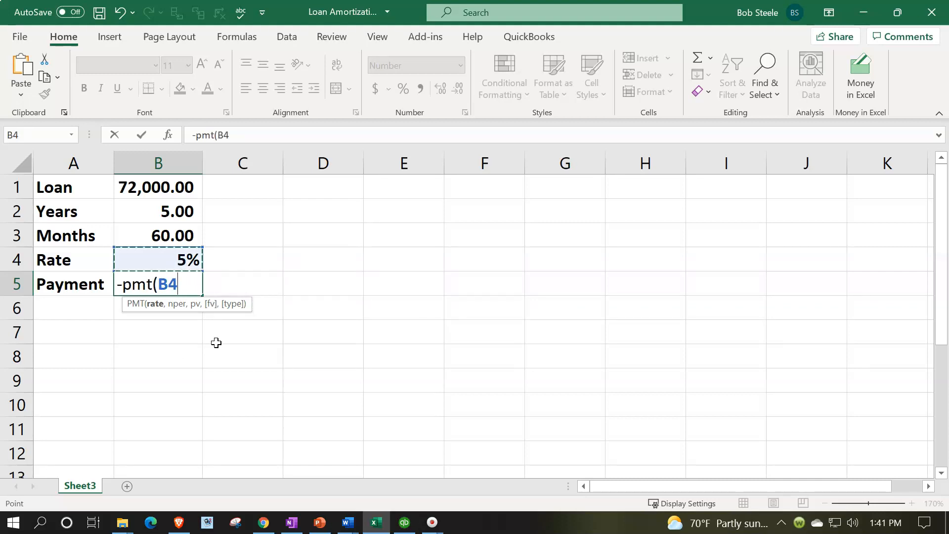
{"action": "type", "text": "/12,"}
{"action": "key", "text": "Up"}
{"action": "key", "text": "Up"}
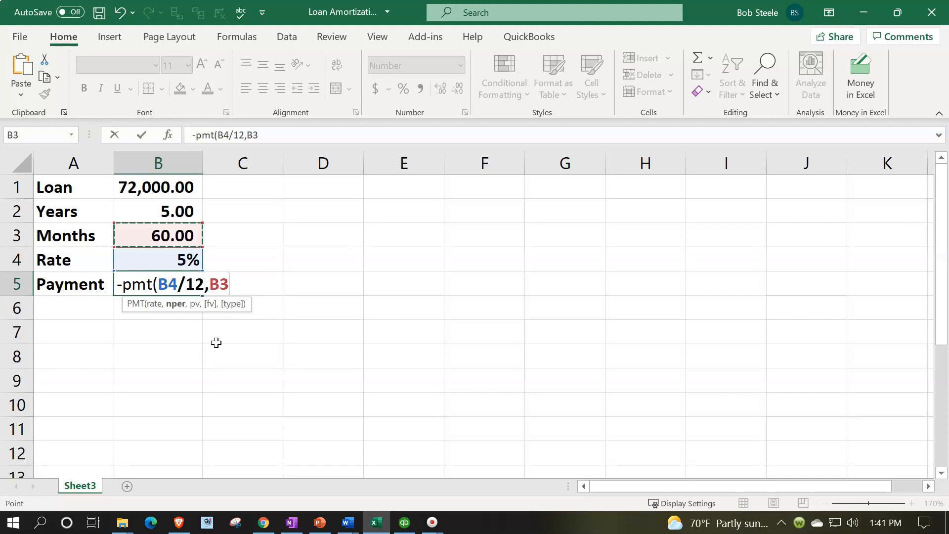
{"action": "type", "text": ","}
{"action": "key", "text": "Up"}
{"action": "key", "text": "Up"}
{"action": "key", "text": "Up"}
{"action": "key", "text": "Up"}
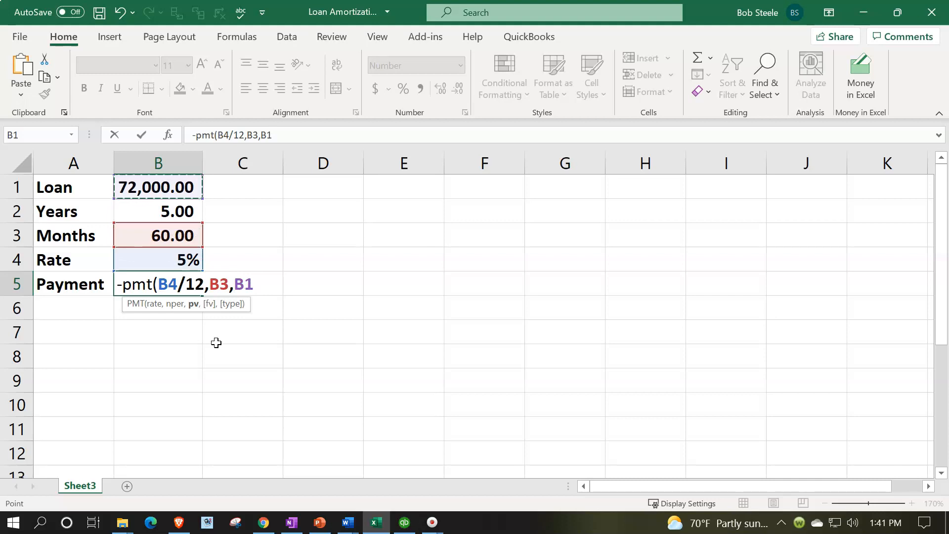
{"action": "key", "text": "Return"}
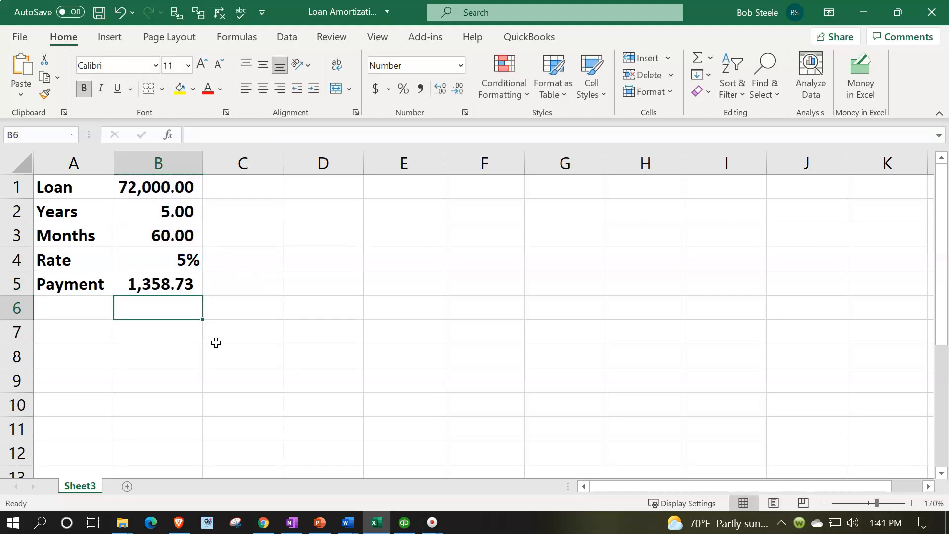
{"action": "left_click_drag", "start_coordinate": [165, 186], "coordinate": [161, 284]}
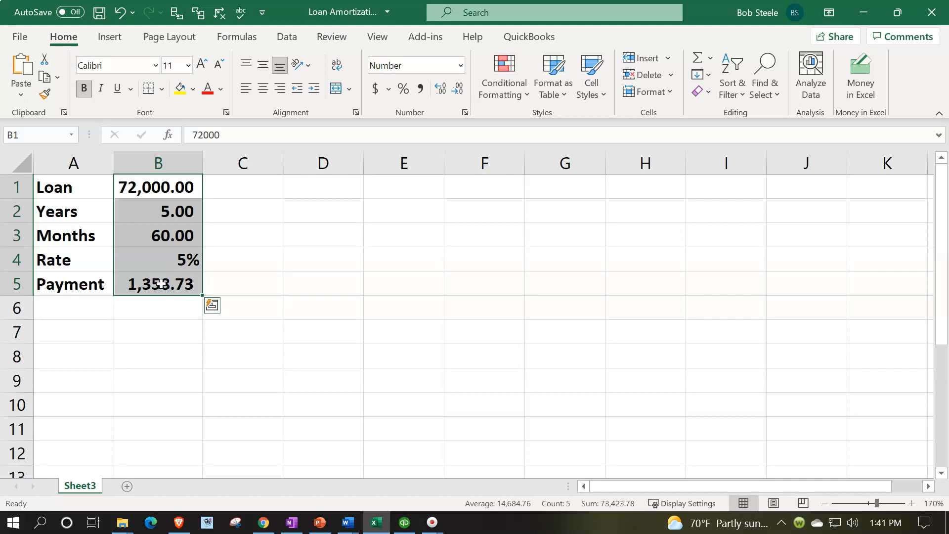
{"action": "left_click", "coordinate": [161, 284]}
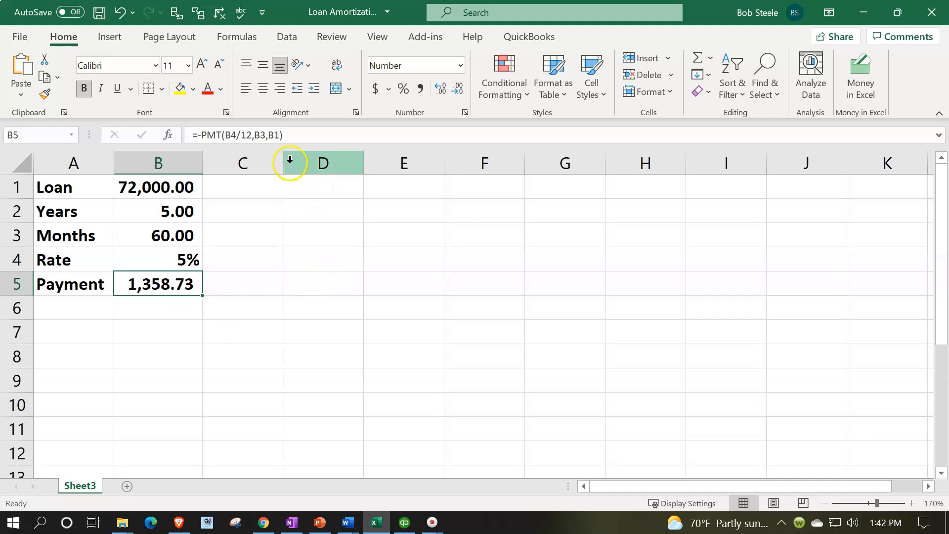
- Narrow column C to a thin spacer and enter the headers Months, Payment and Interest in cells D1 through F1
{"action": "left_click_drag", "start_coordinate": [284, 164], "coordinate": [210, 163]}
{"action": "left_click", "coordinate": [253, 186]}
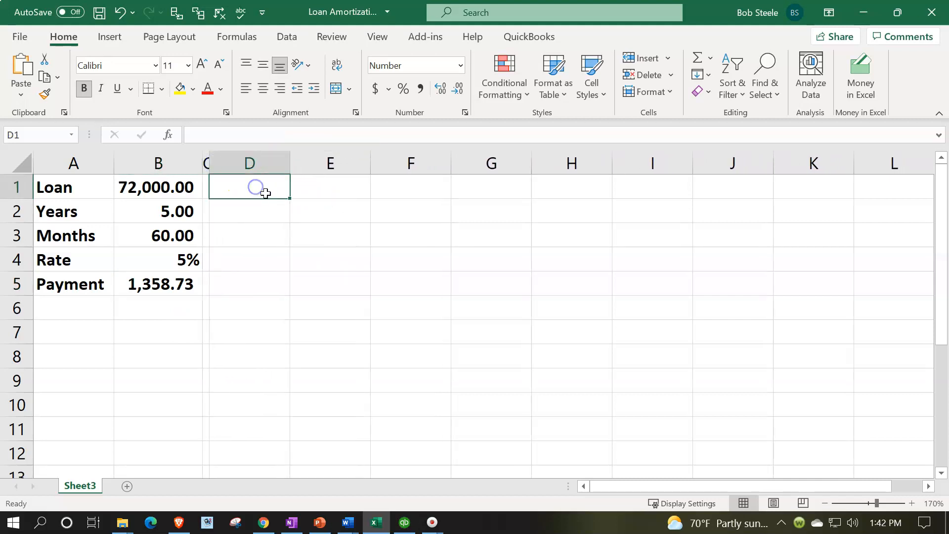
{"action": "type", "text": "P"}
{"action": "key", "text": "BackSpace"}
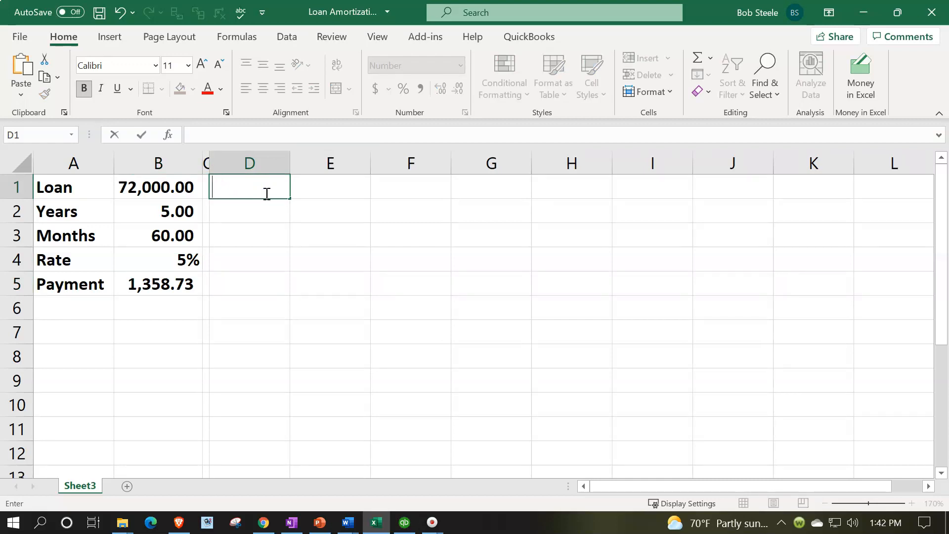
{"action": "type", "text": "Months"}
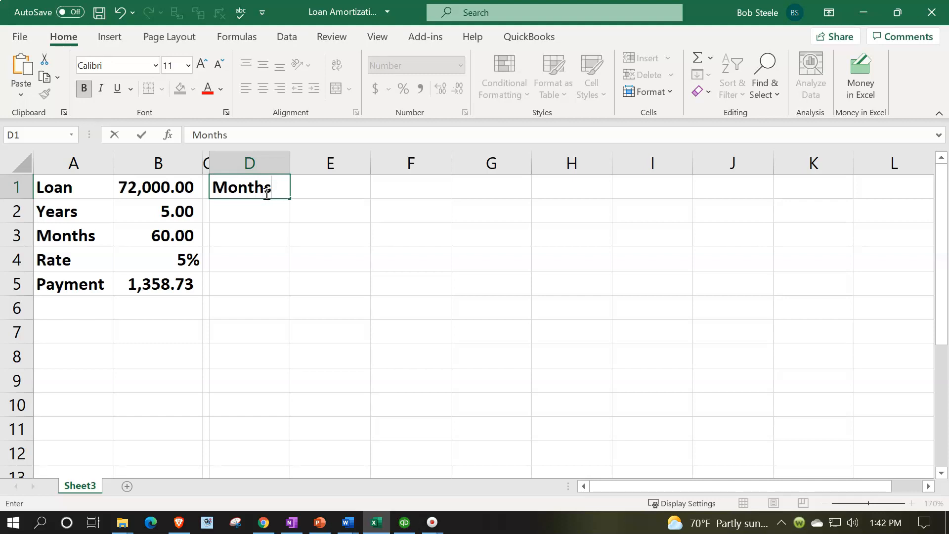
{"action": "key", "text": "Tab"}
{"action": "type", "text": "Payment"}
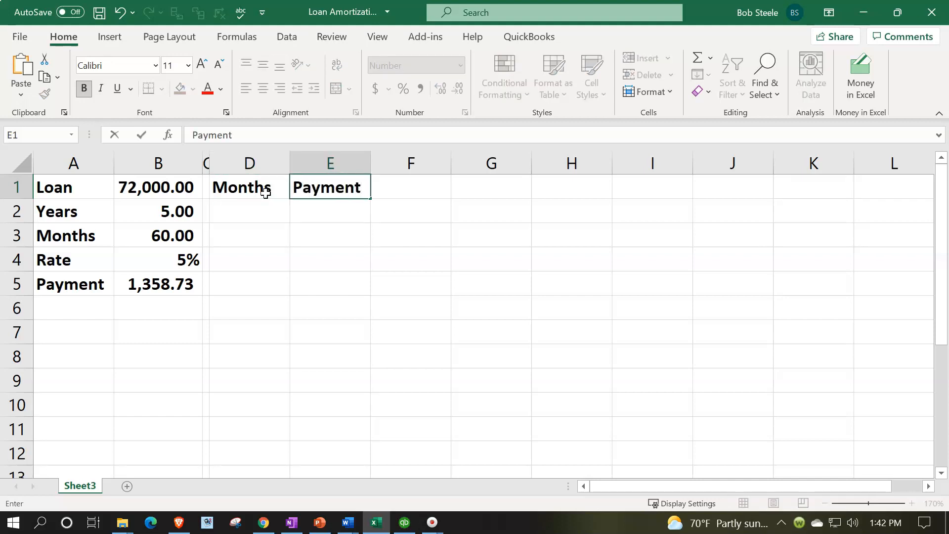
{"action": "key", "text": "Tab"}
{"action": "type", "text": "I"}
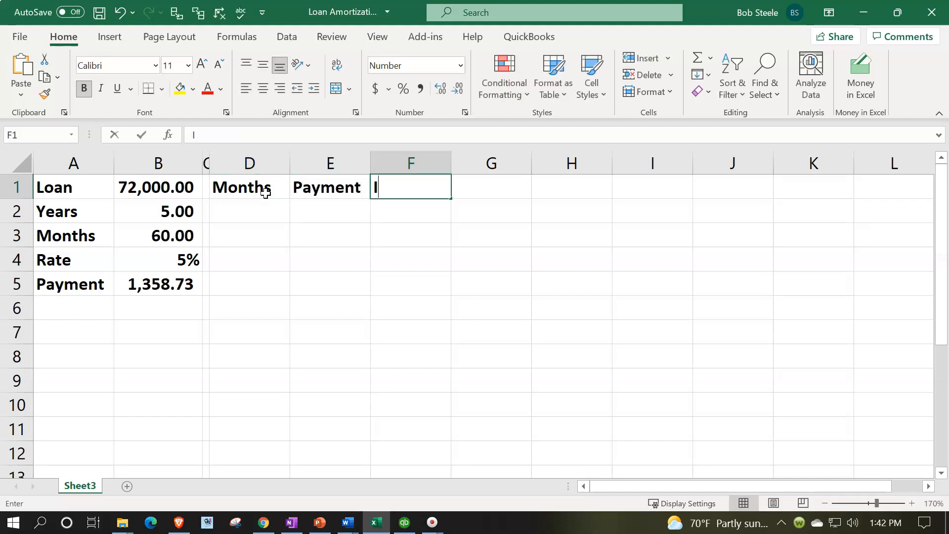
{"action": "type", "text": "nterest"}
{"action": "key", "text": "Tab"}
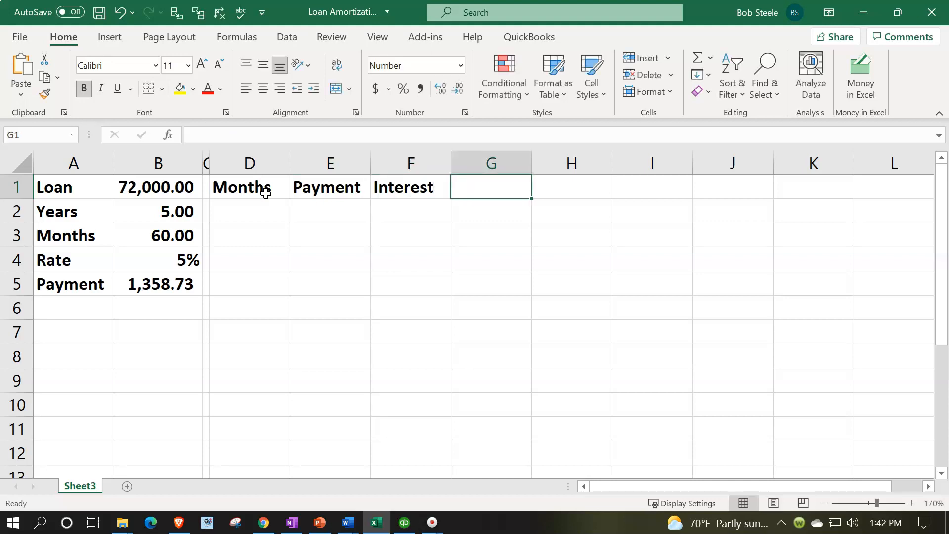
- Enter the two-line header Loan Reduction, with Loan in cell G1 and Reduction in cell G2
{"action": "type", "text": "Loan"}
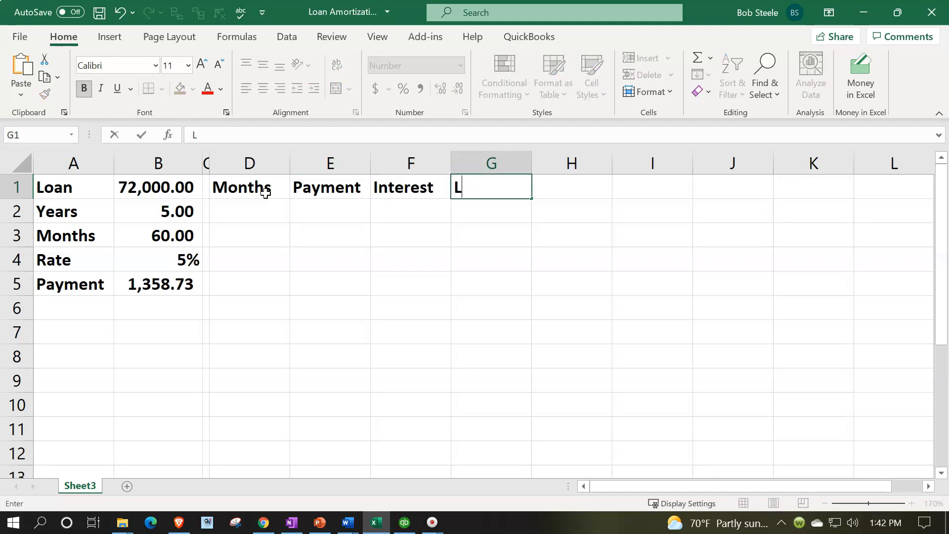
{"action": "key", "text": "Return"}
{"action": "type", "text": "Re"}
{"action": "key", "text": "Escape"}
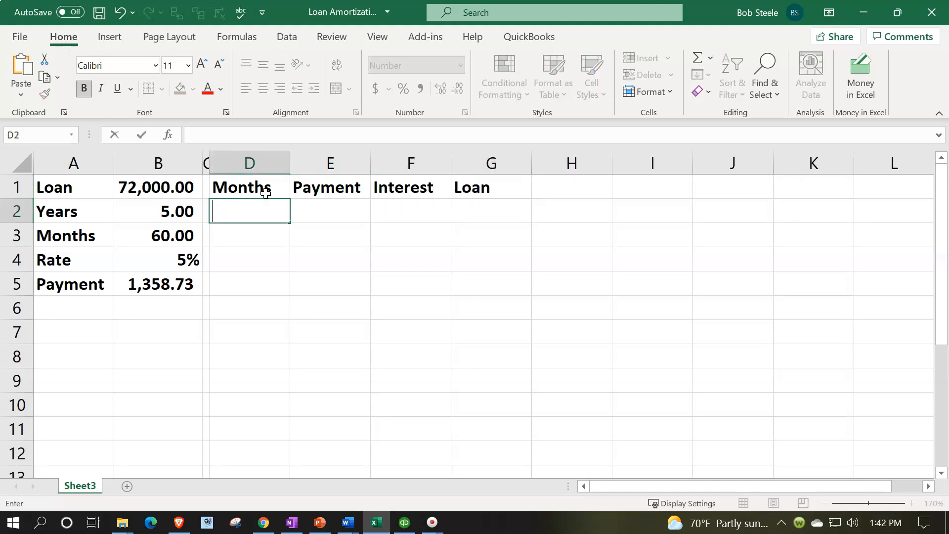
{"action": "key", "text": "Right"}
{"action": "key", "text": "Right"}
{"action": "key", "text": "Right"}
{"action": "type", "text": "Reduction"}
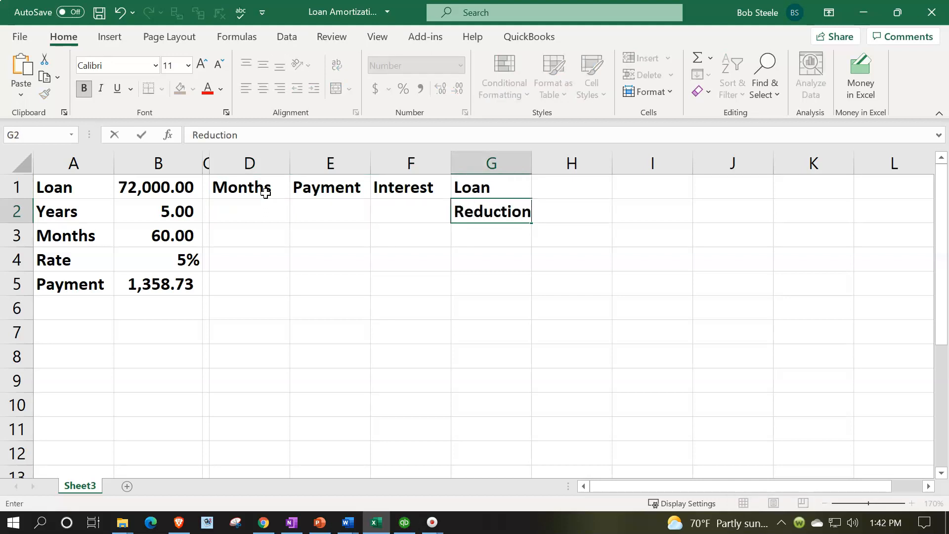
{"action": "key", "text": "Tab"}
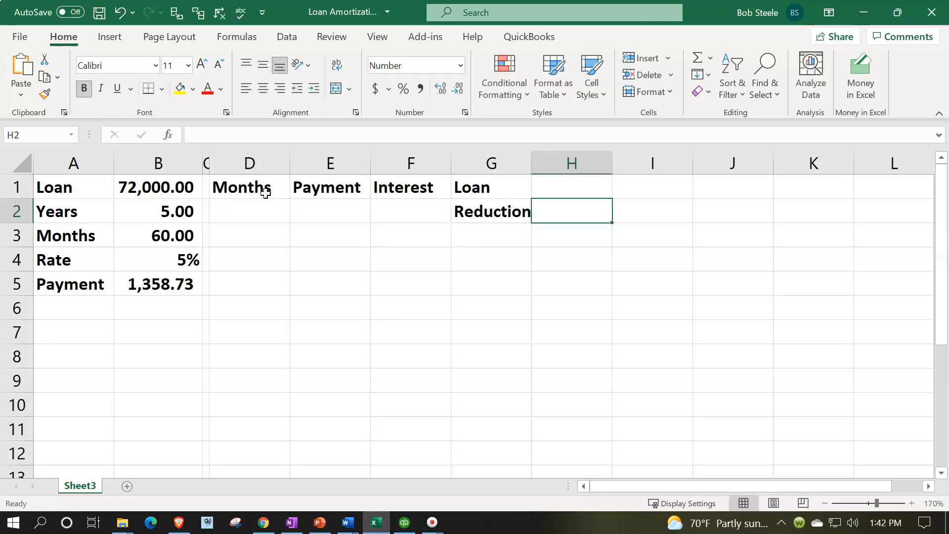
- Enter the two-line header Loan Balance, with Loan in cell H1 and Balance in cell H2
{"action": "key", "text": "Up"}
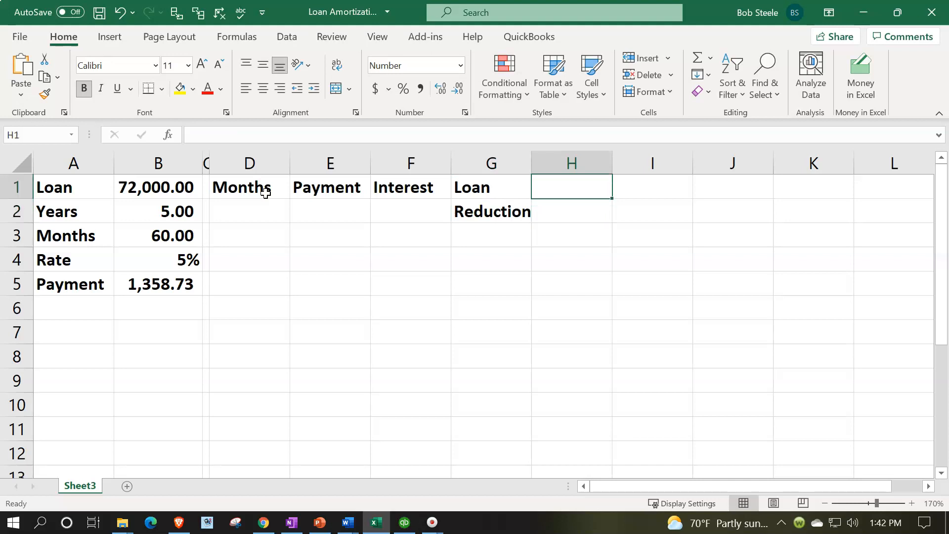
{"action": "type", "text": "Loan"}
{"action": "key", "text": "Return"}
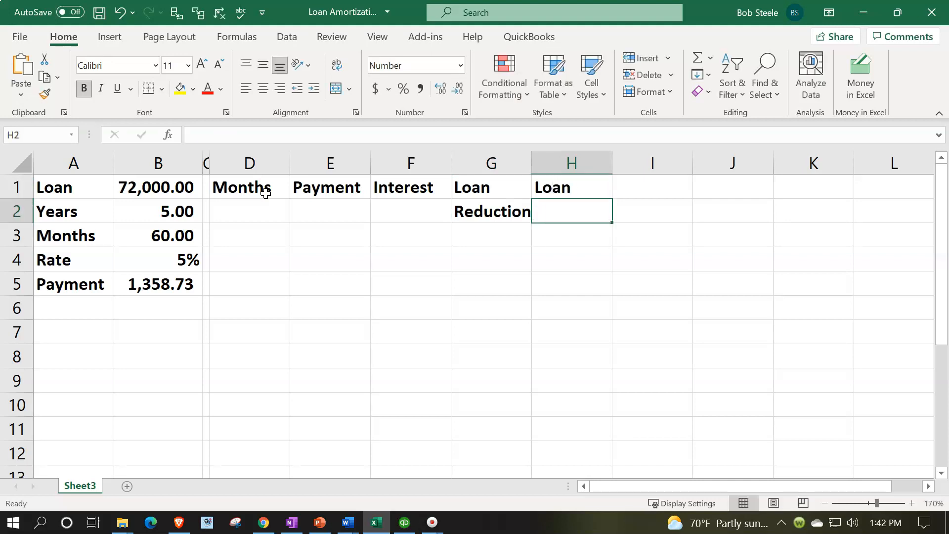
{"action": "type", "text": "Balance"}
{"action": "key", "text": "Return"}
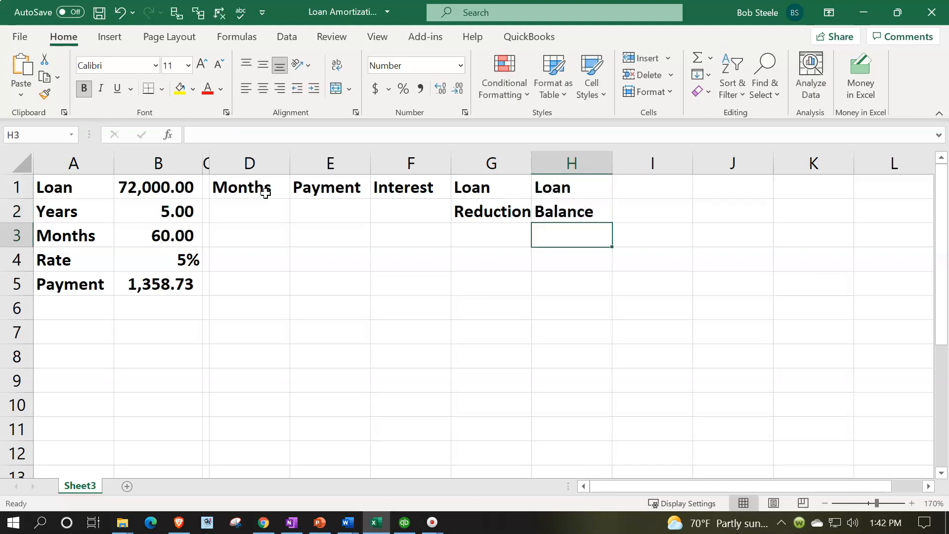
- Move the Months, Payment and Interest headers from cells D1:F1 down to D2:F2
{"action": "left_click_drag", "start_coordinate": [267, 190], "coordinate": [376, 188]}
{"action": "key", "text": "ctrl+x"}
{"action": "left_click", "coordinate": [259, 214]}
{"action": "key", "text": "ctrl+v"}
{"action": "left_click", "coordinate": [335, 313]}
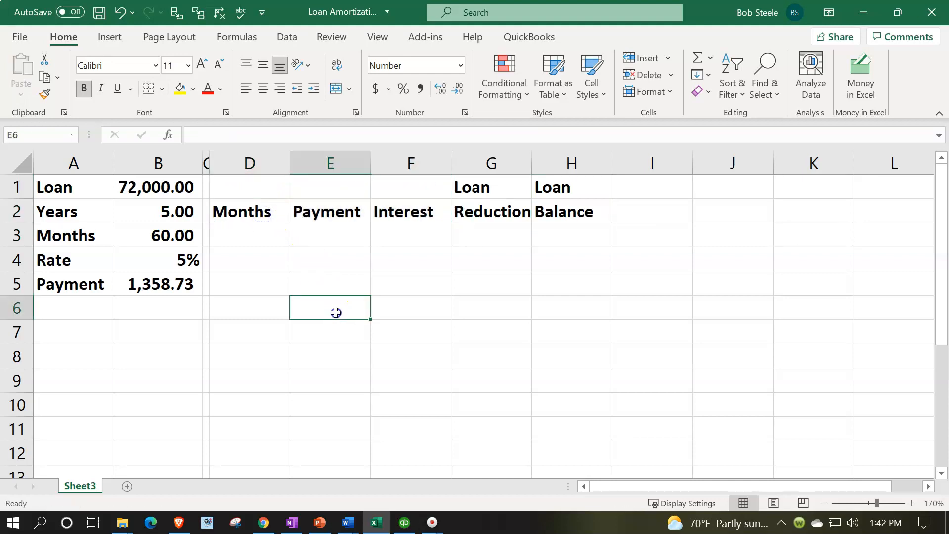
- Format the table header range D1:H2 with a black fill and centered white text
{"action": "left_click_drag", "start_coordinate": [267, 181], "coordinate": [587, 211]}
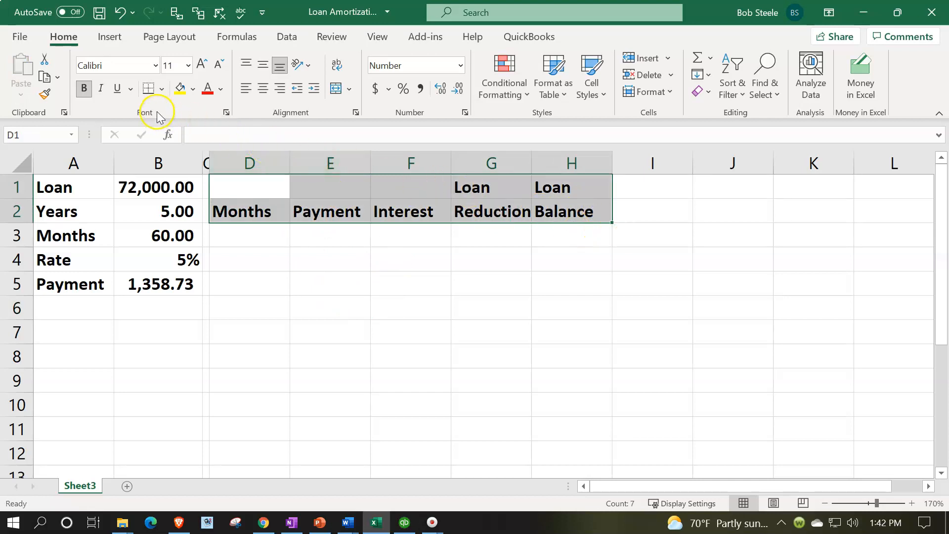
{"action": "left_click", "coordinate": [193, 89]}
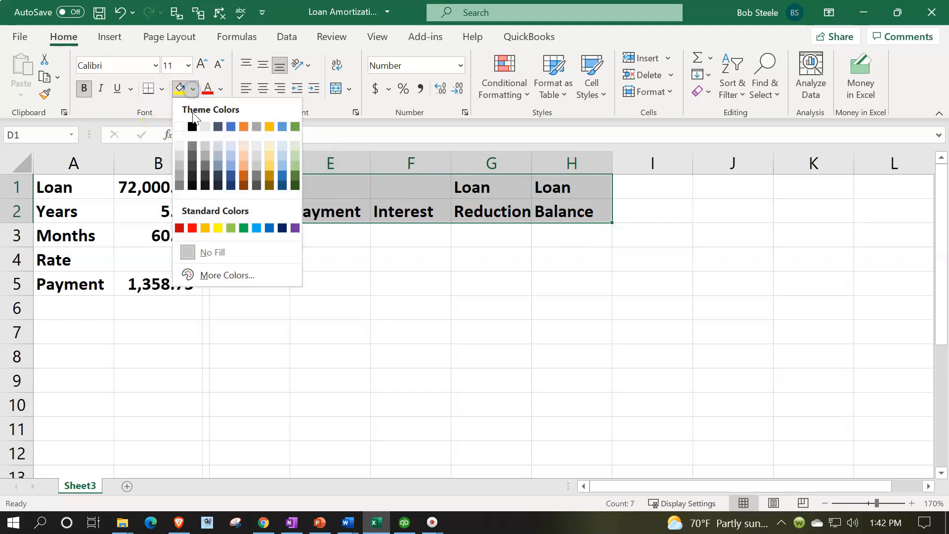
{"action": "left_click", "coordinate": [193, 126]}
{"action": "left_click", "coordinate": [220, 89]}
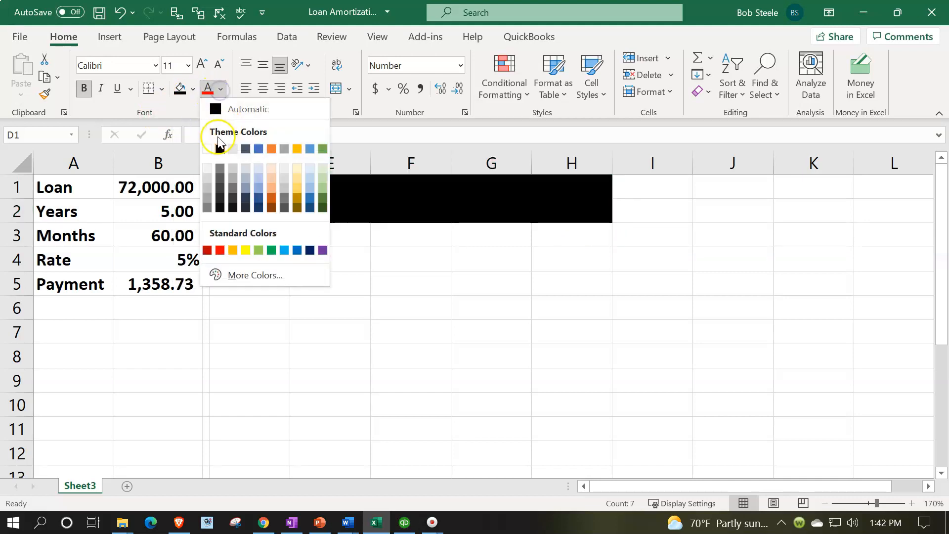
{"action": "left_click", "coordinate": [208, 148]}
{"action": "left_click", "coordinate": [262, 90]}
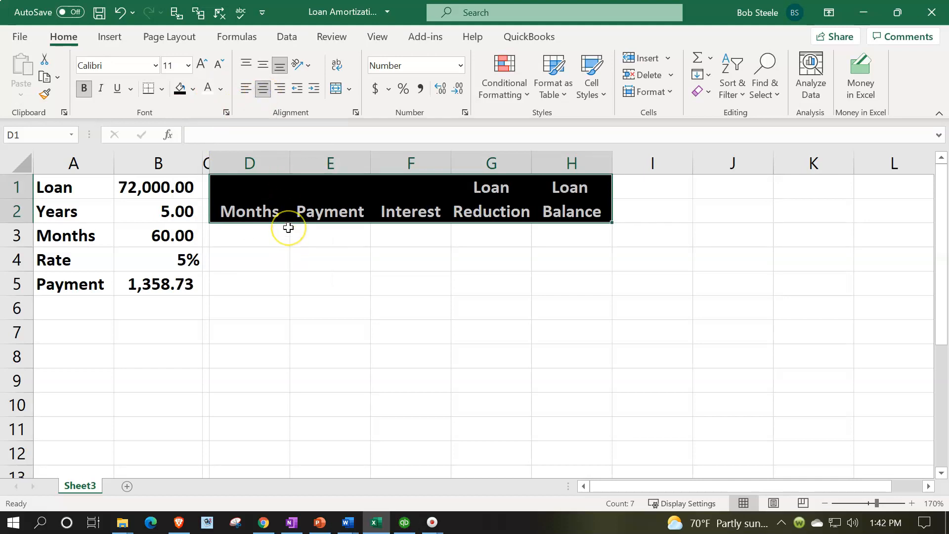
- Enter 0, 1 and 2 below the Months header starting in D3, and extend the series to 60 in cell D63
{"action": "left_click", "coordinate": [261, 237]}
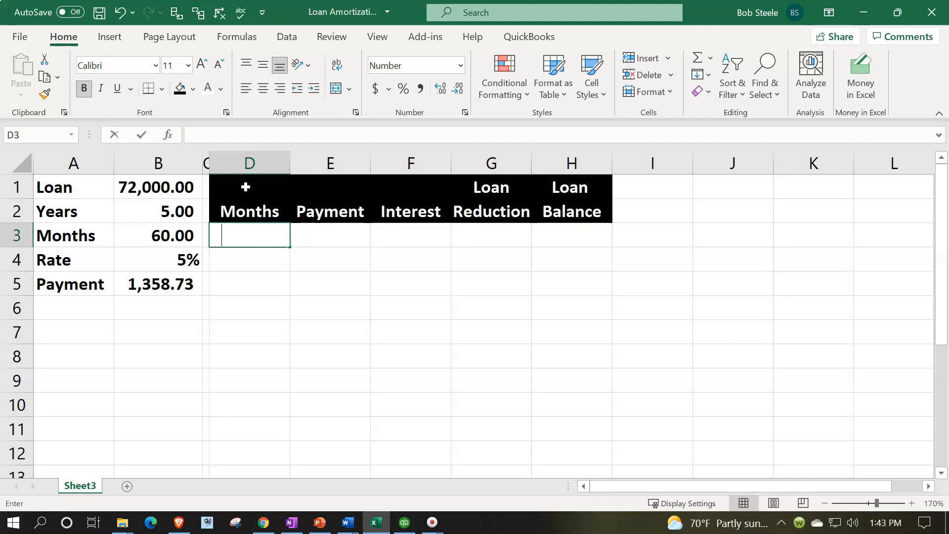
{"action": "type", "text": "0"}
{"action": "key", "text": "Return"}
{"action": "type", "text": "1"}
{"action": "key", "text": "Return"}
{"action": "type", "text": "2"}
{"action": "key", "text": "Return"}
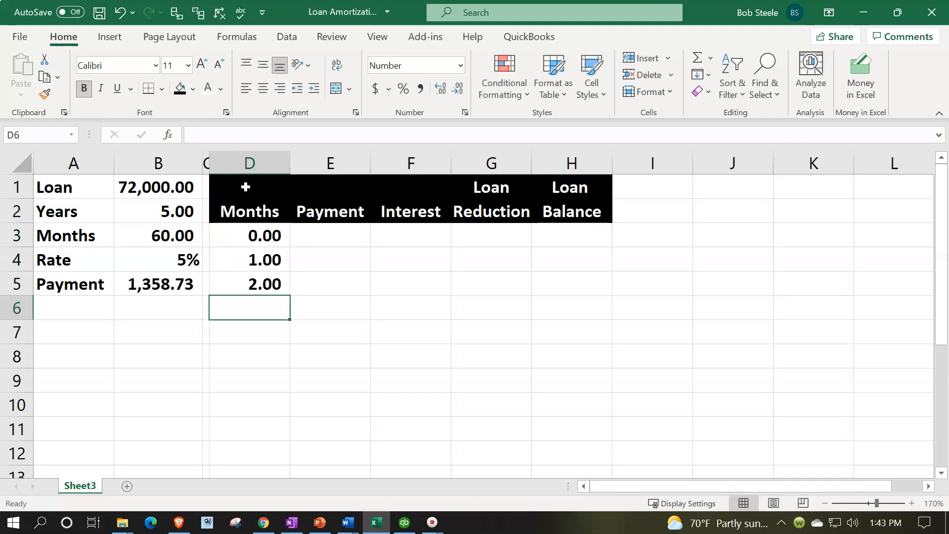
{"action": "left_click", "coordinate": [241, 235]}
{"action": "mouse_move", "coordinate": [246, 259]}
{"action": "left_mouse_down"}
{"action": "mouse_move", "coordinate": [288, 405]}
{"action": "mouse_move", "coordinate": [281, 495]}
{"action": "mouse_move", "coordinate": [291, 252]}
{"action": "left_mouse_up"}
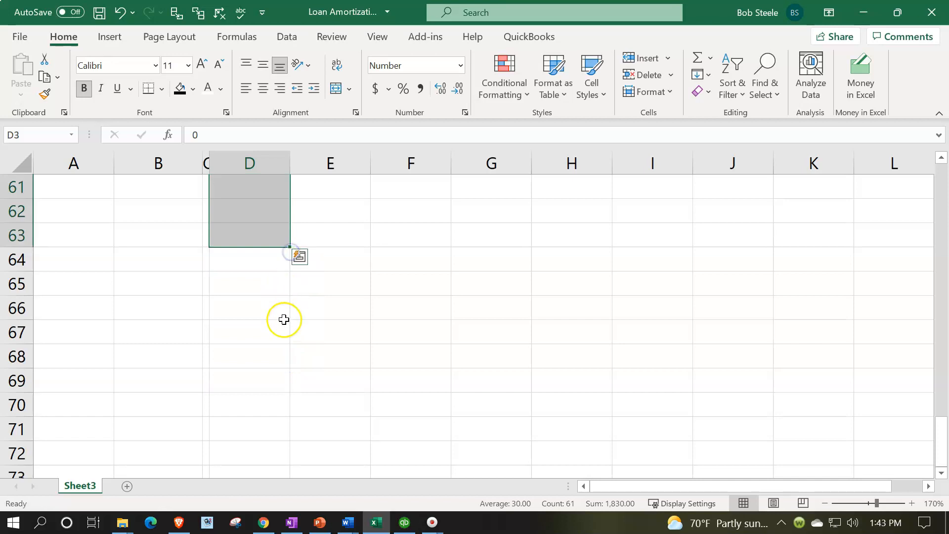
- Center the month numbers in D3:D63 and format them with no decimal places
{"action": "left_click", "coordinate": [270, 88]}
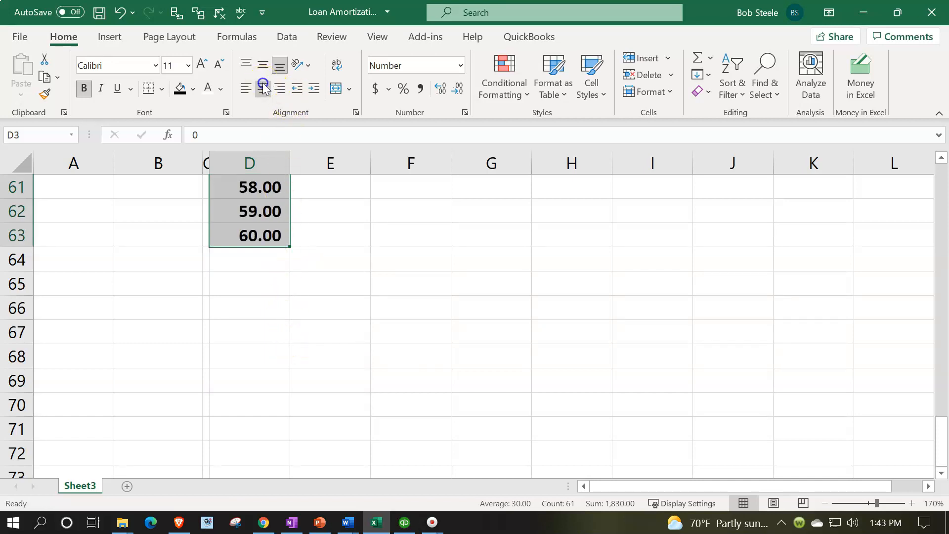
{"action": "scroll", "coordinate": [345, 307], "scroll_direction": "up", "scroll_amount": 20}
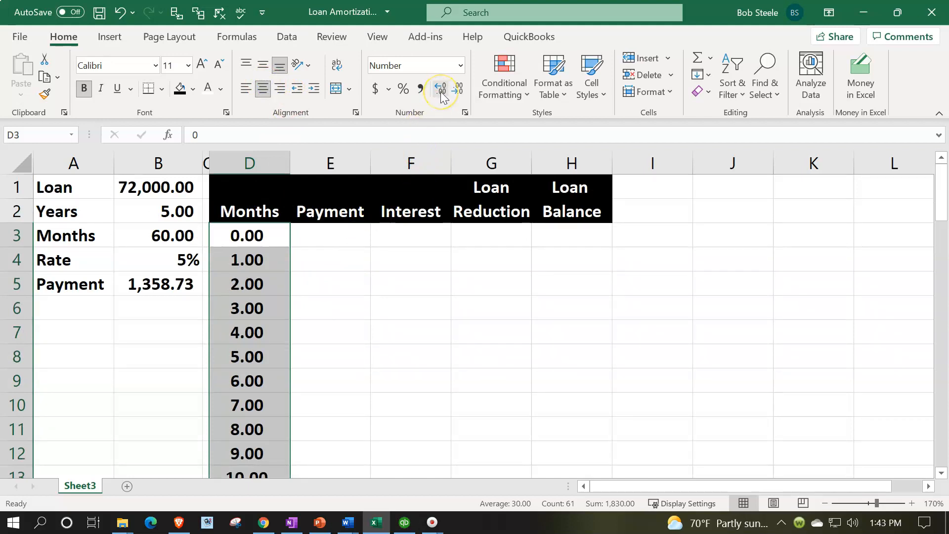
{"action": "left_click", "coordinate": [459, 92]}
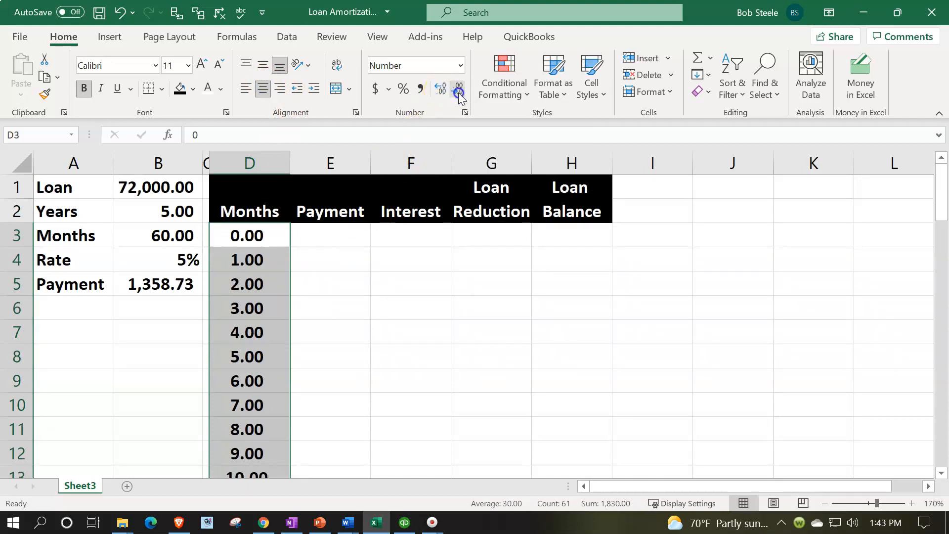
{"action": "left_click", "coordinate": [459, 92]}
{"action": "left_click", "coordinate": [459, 92]}
{"action": "left_click", "coordinate": [333, 320]}
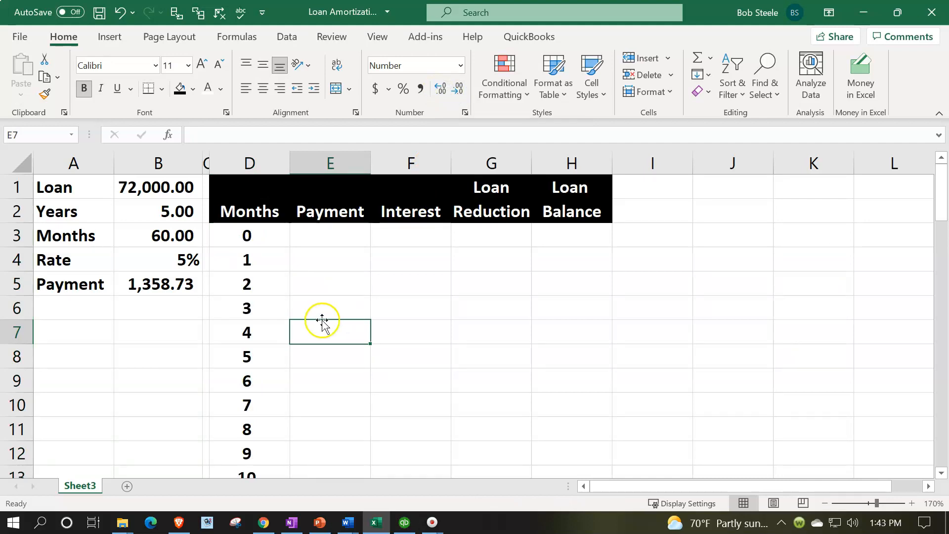
- Link the month 0 loan balance in cell H3 to the loan amount in B1
{"action": "left_click", "coordinate": [341, 232]}
{"action": "key", "text": "Right"}
{"action": "key", "text": "Right"}
{"action": "key", "text": "Right"}
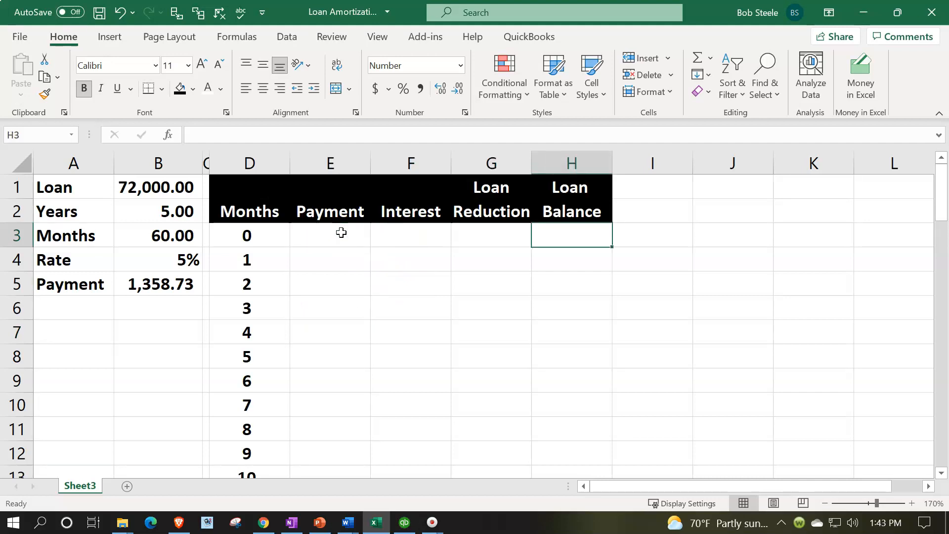
{"action": "type", "text": "="}
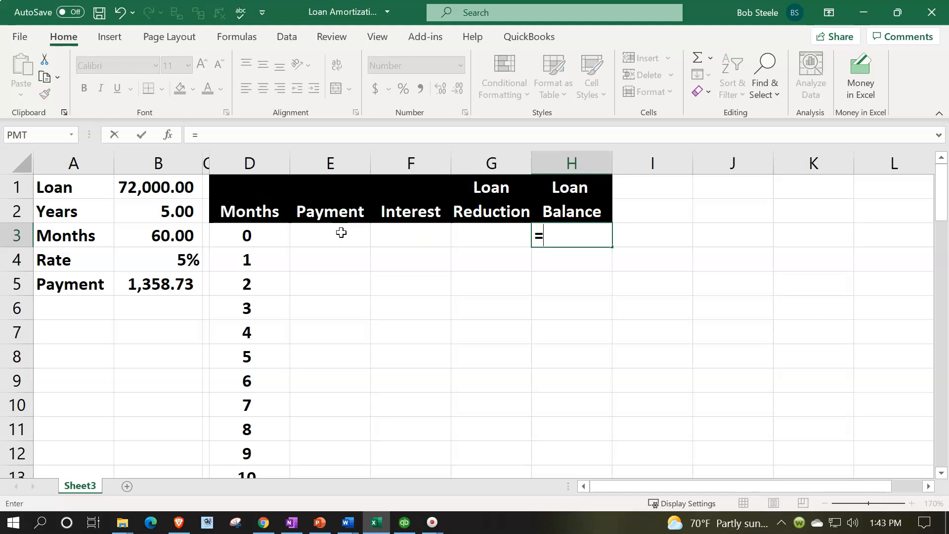
{"action": "key", "text": "Left"}
{"action": "key", "text": "Left"}
{"action": "key", "text": "Left"}
{"action": "key", "text": "Left"}
{"action": "key", "text": "Left"}
{"action": "key", "text": "Left"}
{"action": "key", "text": "Up"}
{"action": "key", "text": "Up"}
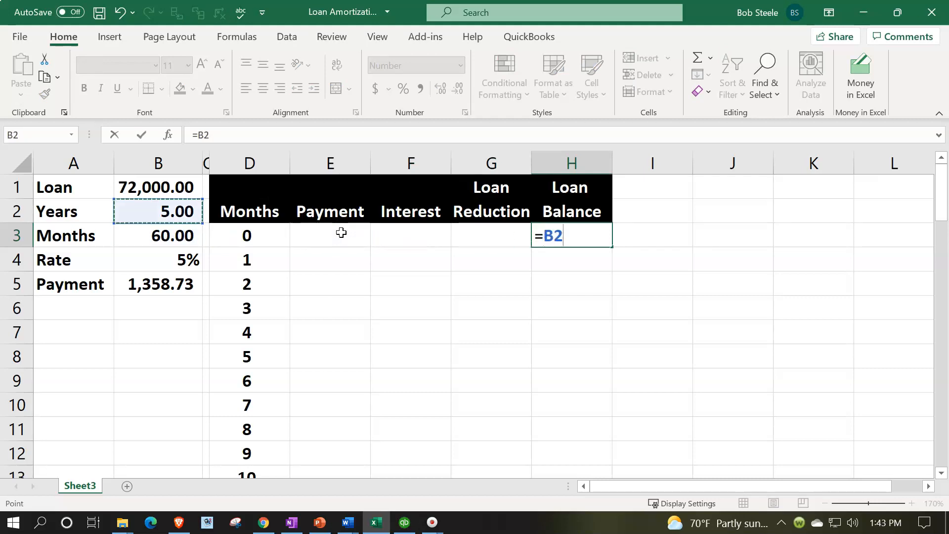
{"action": "key", "text": "Return"}
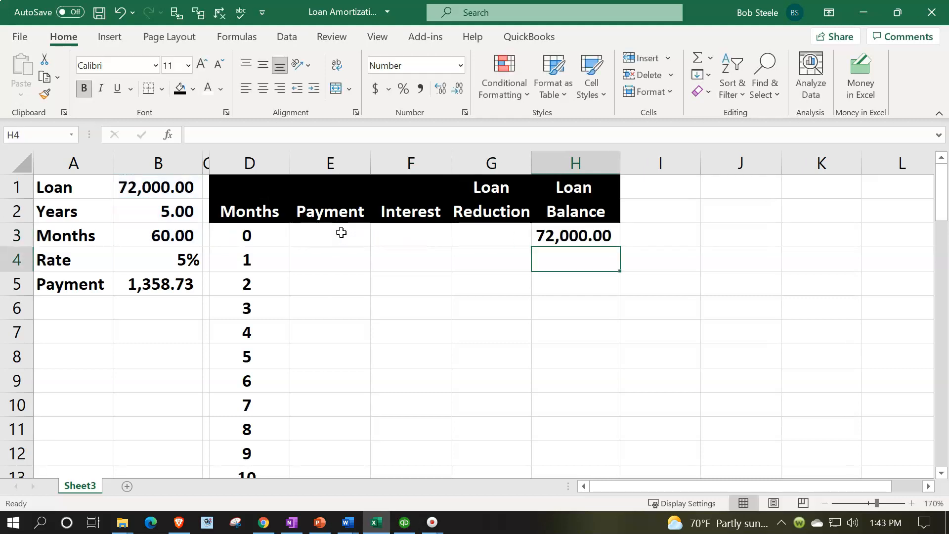
- Link the month 1 payment in cell E4 to the calculated payment with the formula =B5
{"action": "key", "text": "Left"}
{"action": "key", "text": "Left"}
{"action": "key", "text": "Left"}
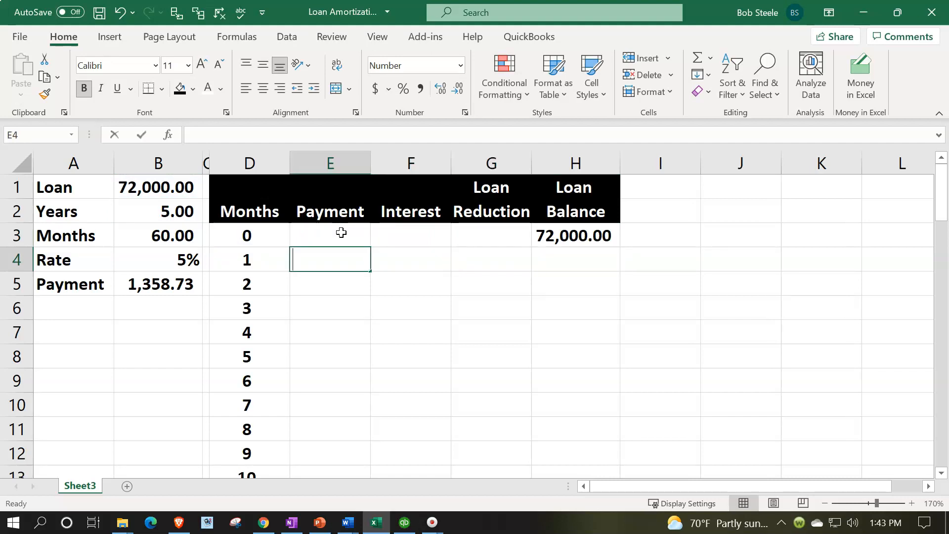
{"action": "type", "text": "="}
{"action": "key", "text": "Left"}
{"action": "key", "text": "Left"}
{"action": "key", "text": "Down"}
{"action": "key", "text": "Return"}
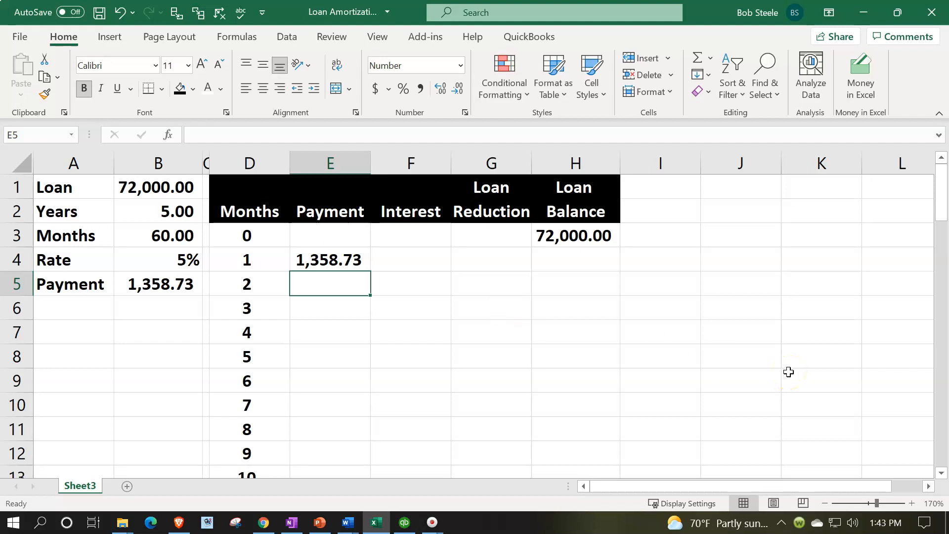
- Calculate the month 1 interest in cell F4 with the formula =H3*B4/12
{"action": "key", "text": "Right"}
{"action": "key", "text": "Up"}
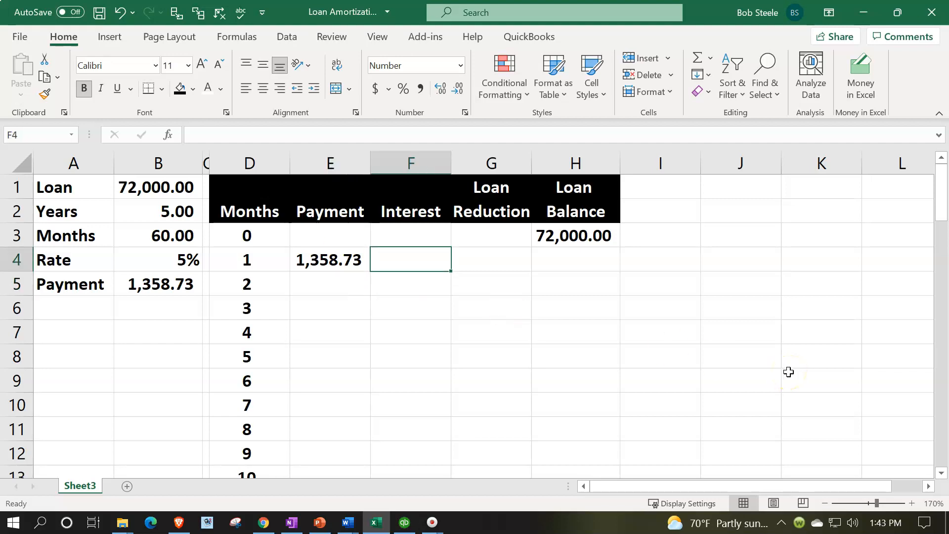
{"action": "type", "text": "="}
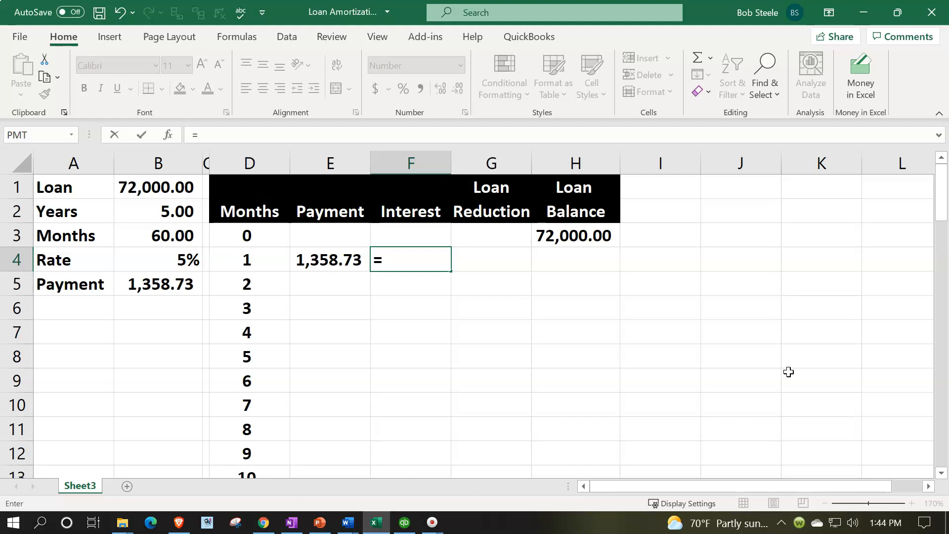
{"action": "key", "text": "Right"}
{"action": "key", "text": "Right"}
{"action": "key", "text": "Up"}
{"action": "type", "text": "*"}
{"action": "key", "text": "Left"}
{"action": "key", "text": "Left"}
{"action": "key", "text": "Left"}
{"action": "key", "text": "Left"}
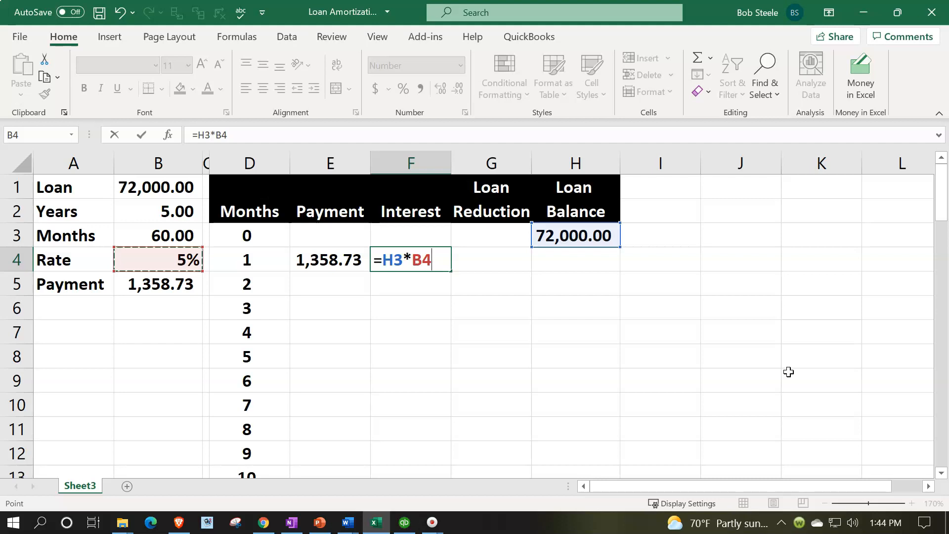
{"action": "type", "text": "/12"}
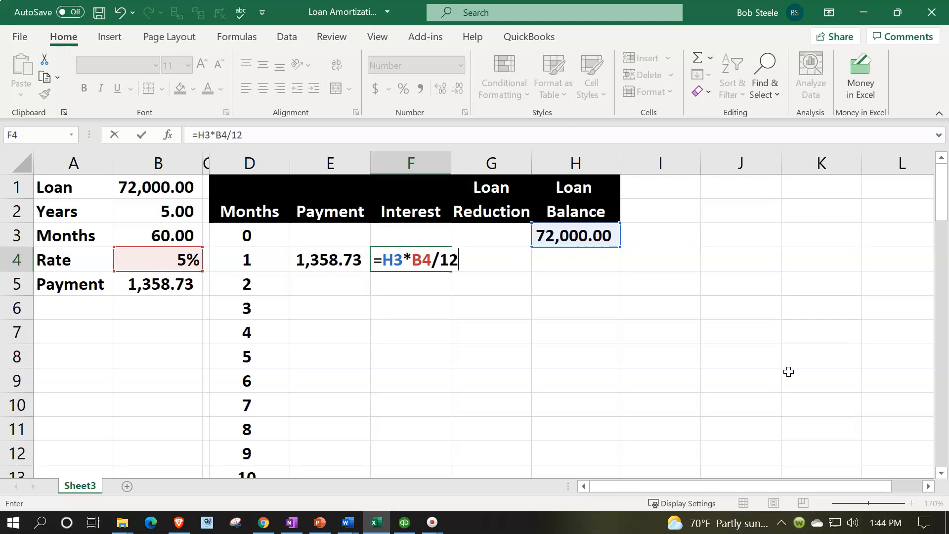
{"action": "key", "text": "Return"}
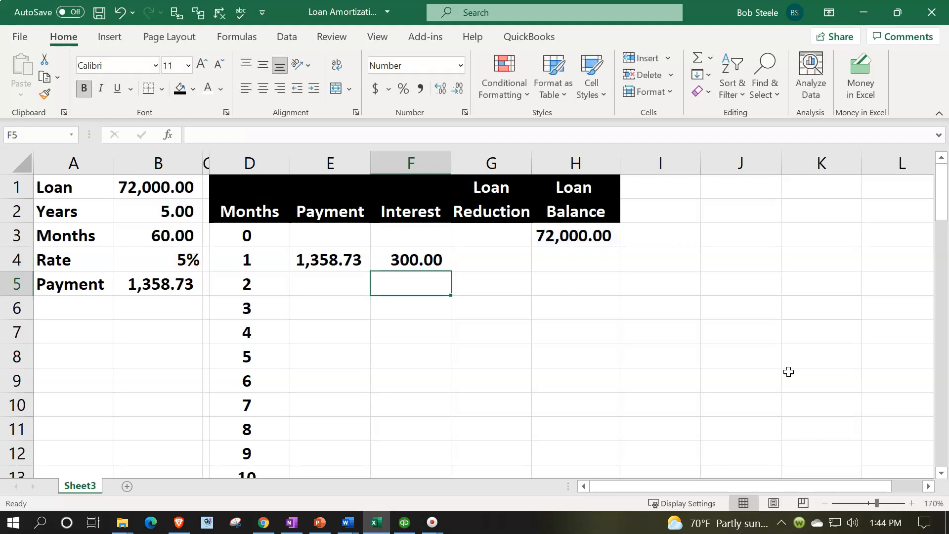
- Calculate the month 1 loan reduction in cell G4 as payment minus interest, =E4-F4
{"action": "key", "text": "Right"}
{"action": "key", "text": "Up"}
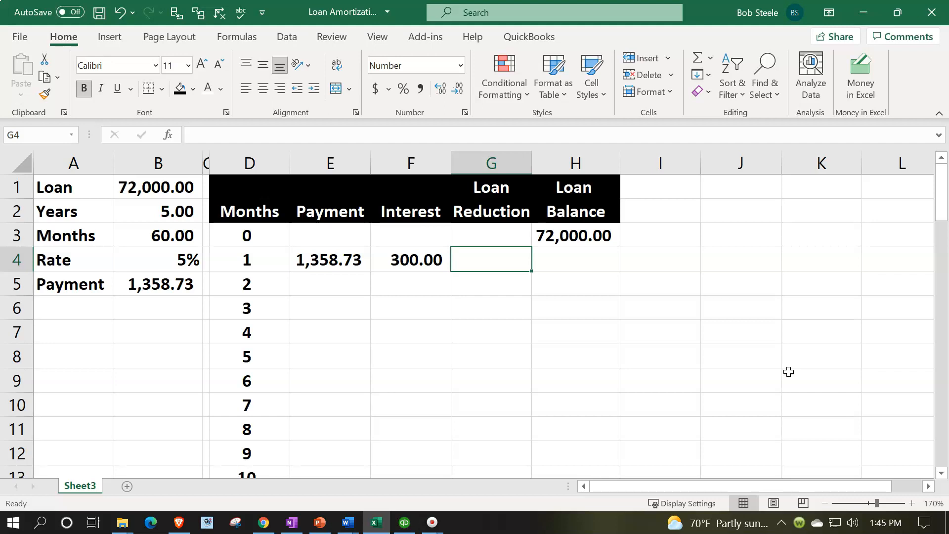
{"action": "type", "text": "="}
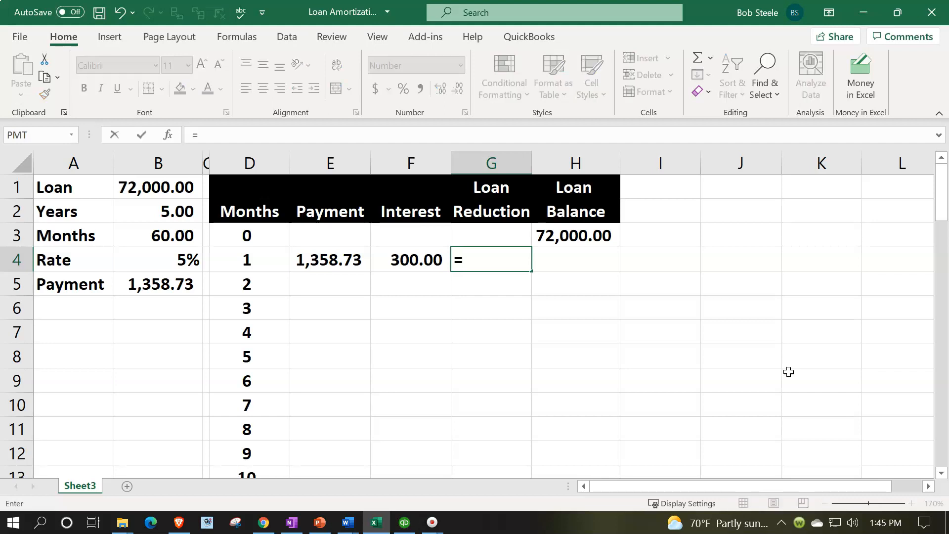
{"action": "key", "text": "Left"}
{"action": "key", "text": "Left"}
{"action": "type", "text": "-"}
{"action": "key", "text": "Left"}
{"action": "key", "text": "Return"}
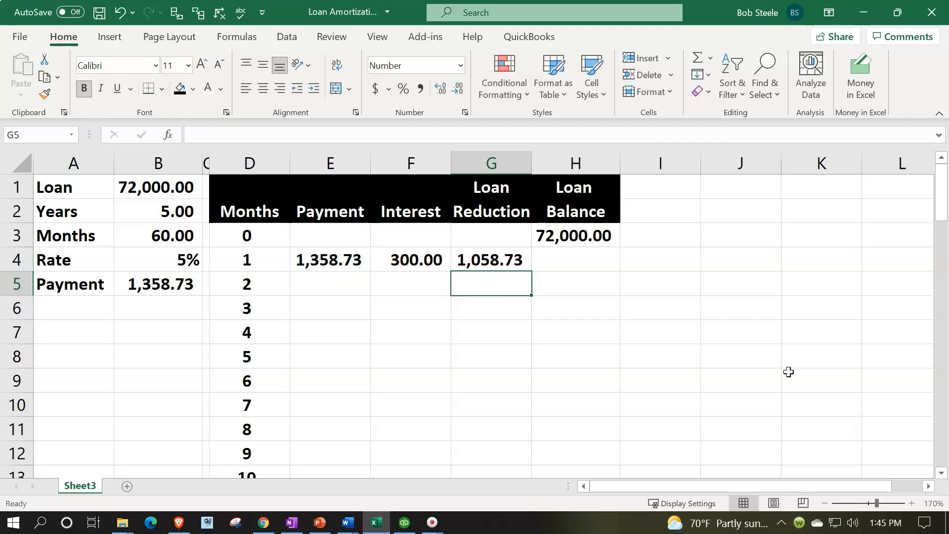
- Calculate the month 1 loan balance in cell H4 with the formula =H3-G4
{"action": "key", "text": "Right"}
{"action": "key", "text": "Up"}
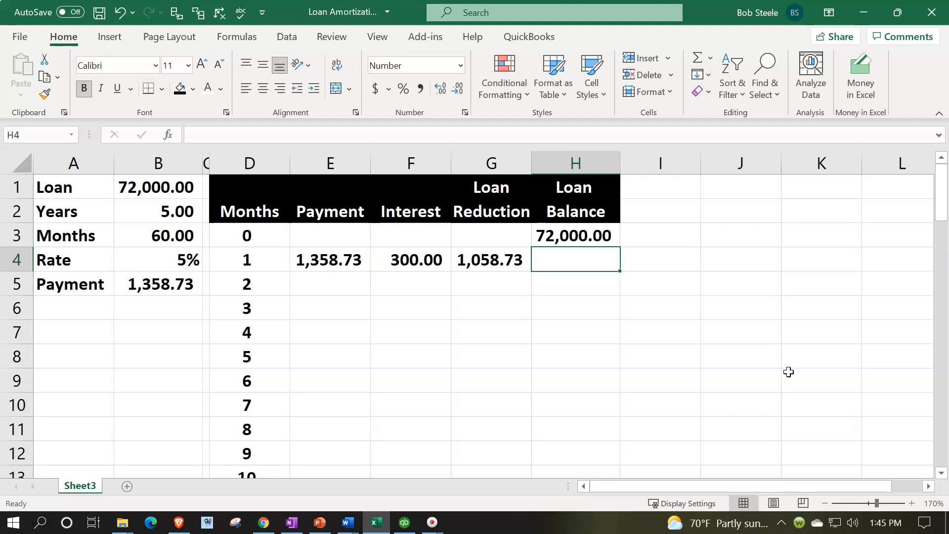
{"action": "type", "text": "="}
{"action": "key", "text": "Up"}
{"action": "type", "text": "-"}
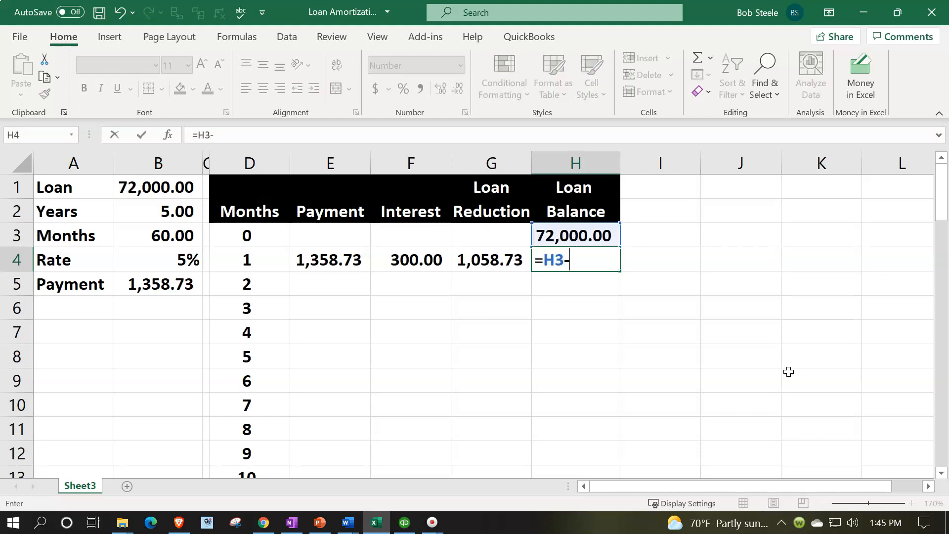
{"action": "key", "text": "Left"}
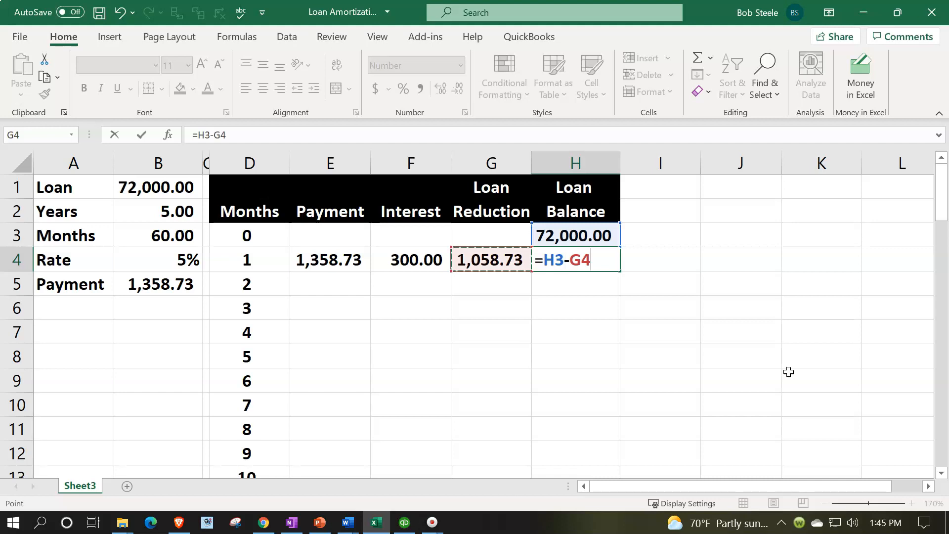
{"action": "key", "text": "Return"}
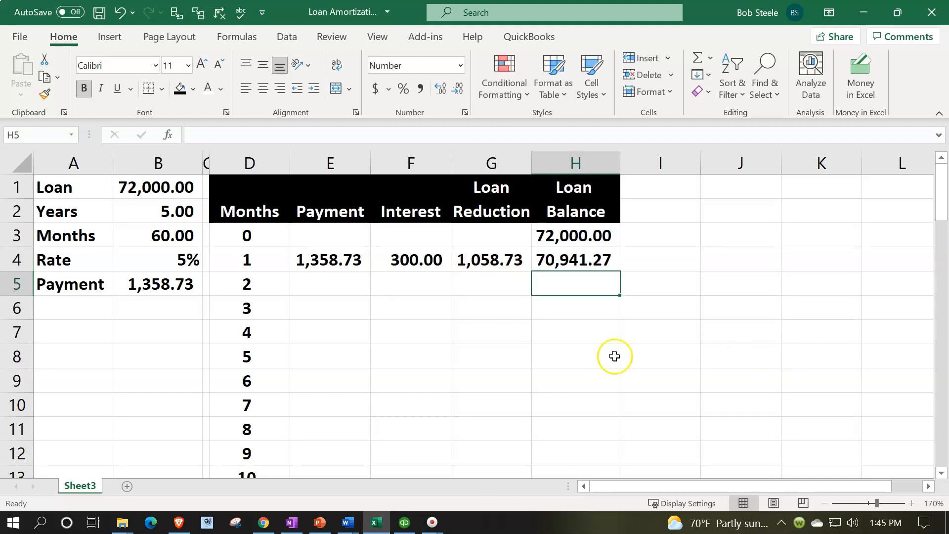
- Link the month 2 payment in cell E5 to the month 1 payment with the formula =E4
{"action": "left_click", "coordinate": [352, 263]}
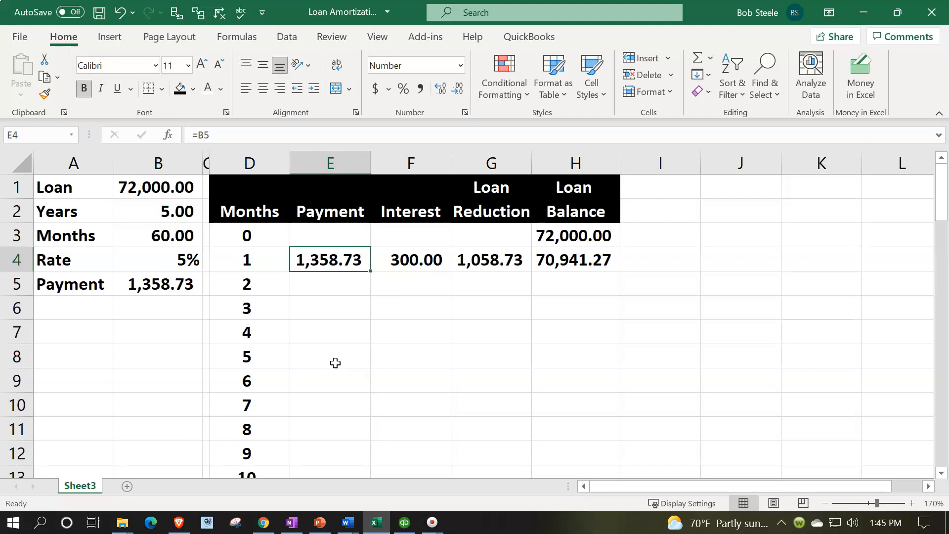
{"action": "key", "text": "Right"}
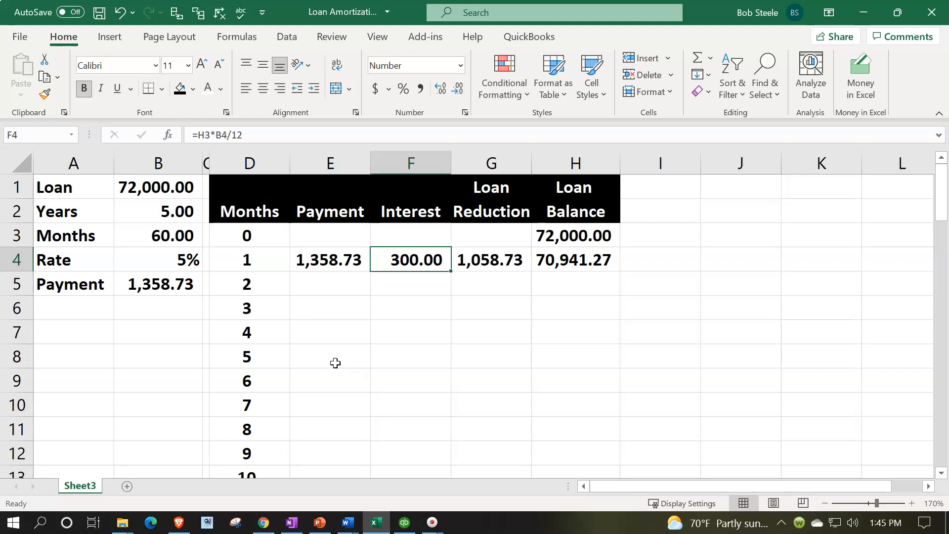
{"action": "key", "text": "Right"}
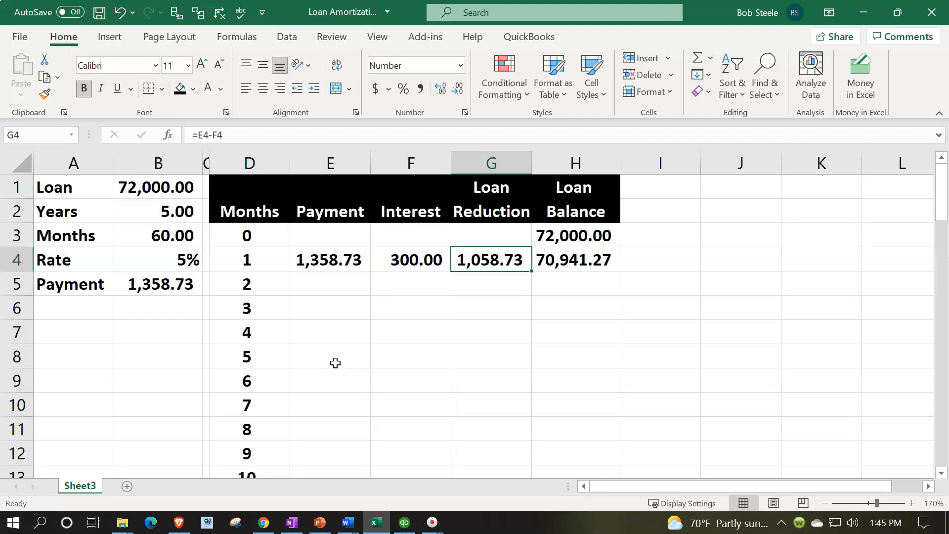
{"action": "key", "text": "Down"}
{"action": "key", "text": "Left"}
{"action": "key", "text": "Left"}
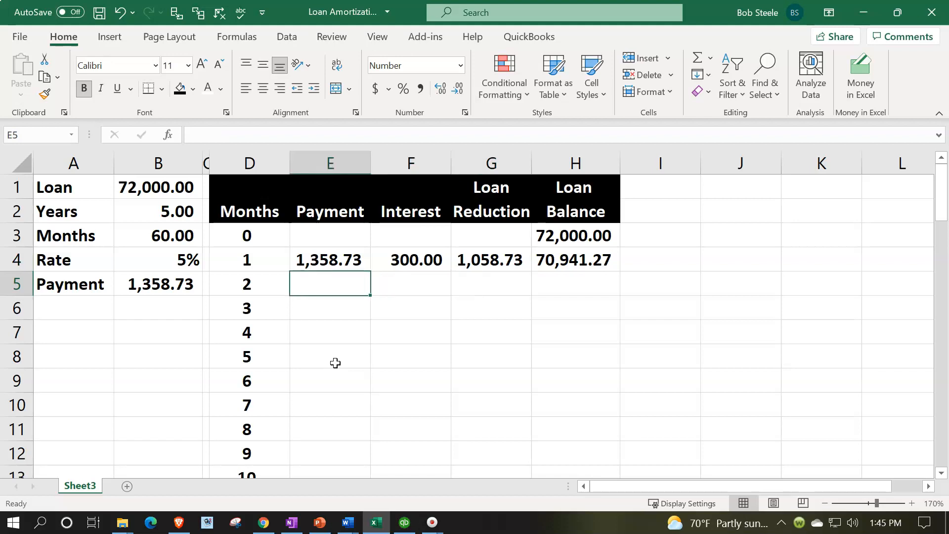
{"action": "type", "text": "="}
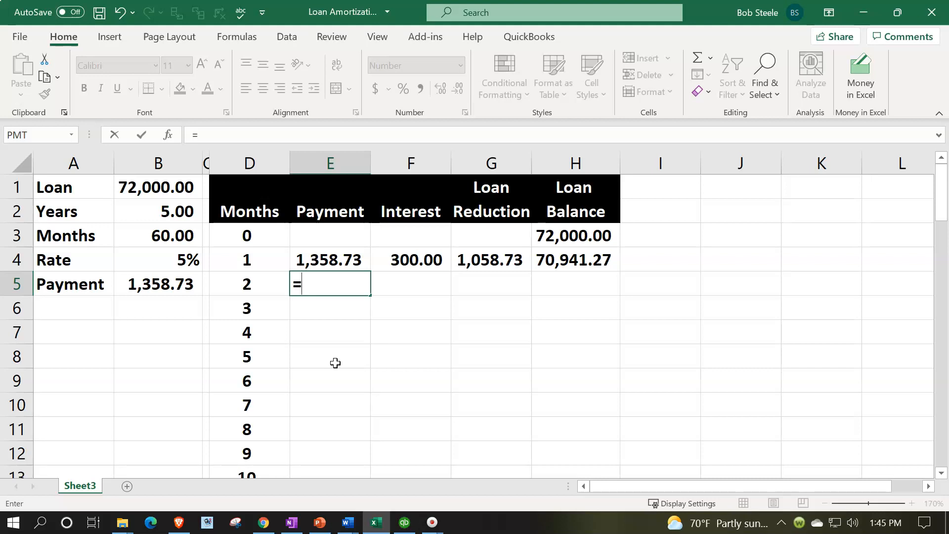
{"action": "key", "text": "Up"}
{"action": "key", "text": "Return"}
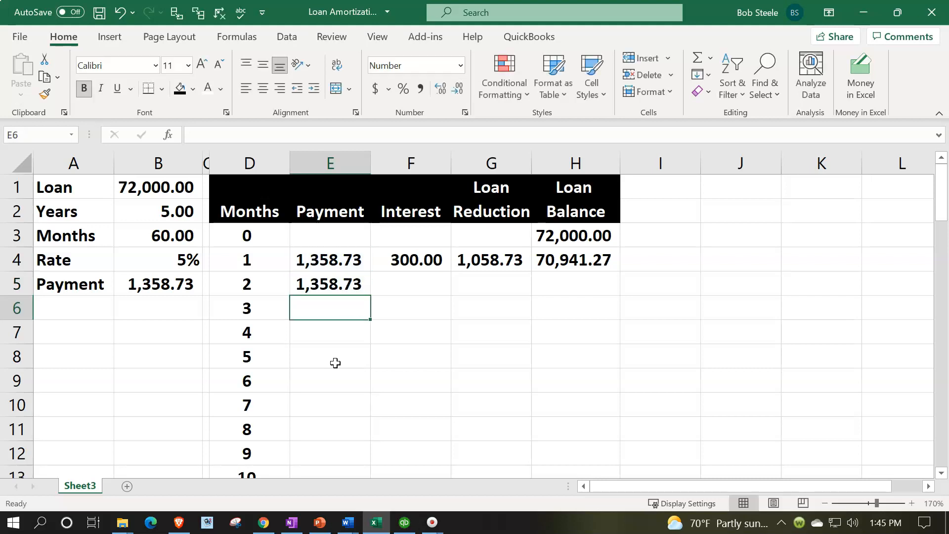
- Calculate the month 2 interest in cell F5 with the formula =H4*B4/12
{"action": "key", "text": "Right"}
{"action": "key", "text": "Up"}
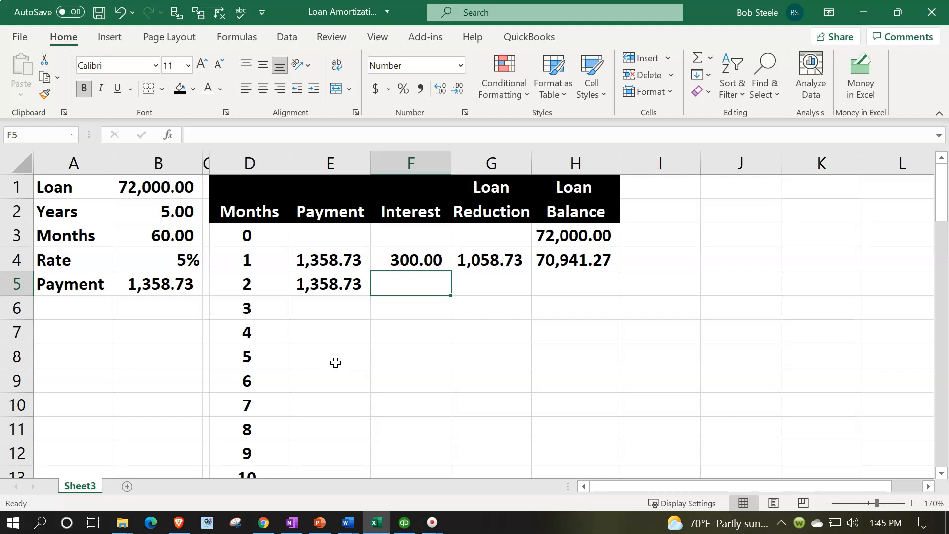
{"action": "type", "text": "="}
{"action": "key", "text": "Right"}
{"action": "key", "text": "Right"}
{"action": "key", "text": "Up"}
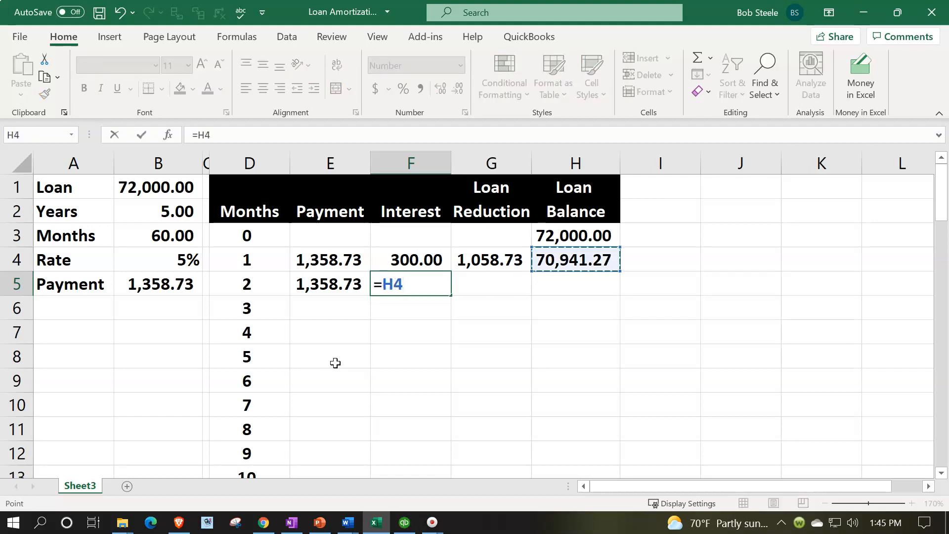
{"action": "type", "text": "*"}
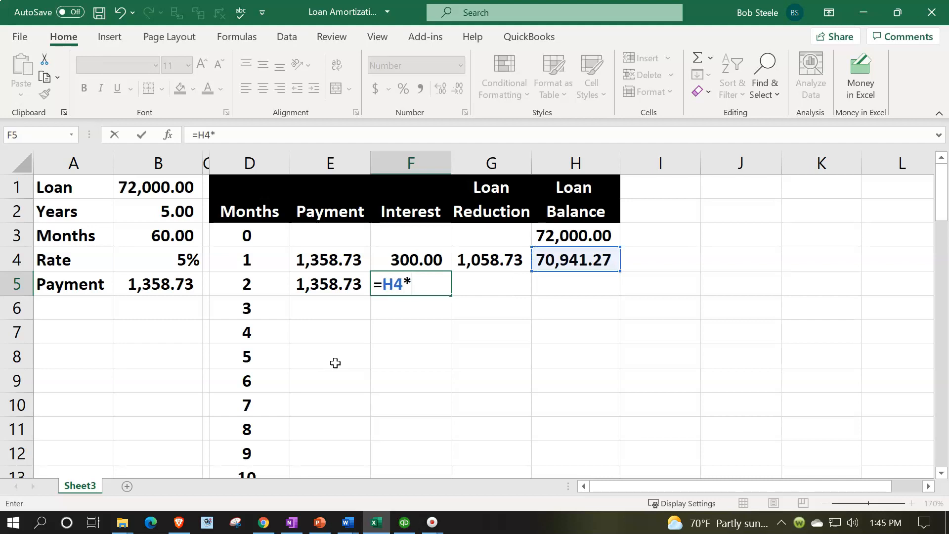
{"action": "key", "text": "Left"}
{"action": "key", "text": "Left"}
{"action": "key", "text": "Left"}
{"action": "key", "text": "Up"}
{"action": "key", "text": "Up"}
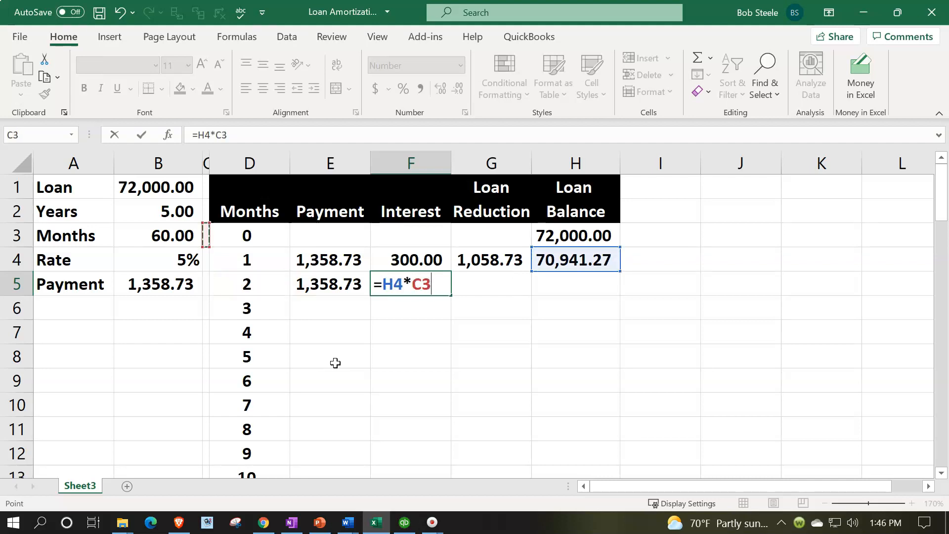
{"action": "key", "text": "Down"}
{"action": "key", "text": "Left"}
{"action": "type", "text": "/12"}
{"action": "key", "text": "Return"}
- Calculate the month 2 loan reduction in cell G5 as payment minus interest, =E5-F5
{"action": "key", "text": "Right"}
{"action": "key", "text": "Up"}
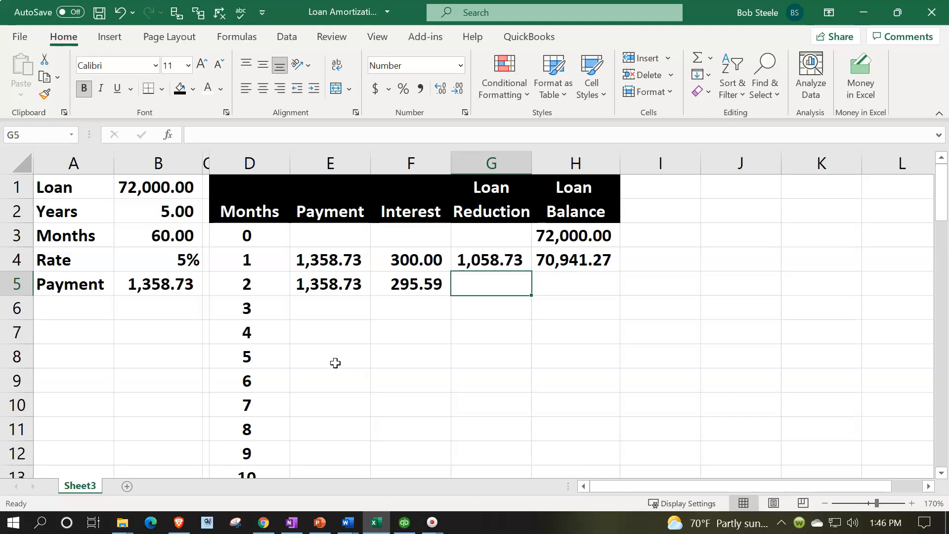
{"action": "type", "text": "="}
{"action": "key", "text": "Left"}
{"action": "key", "text": "Left"}
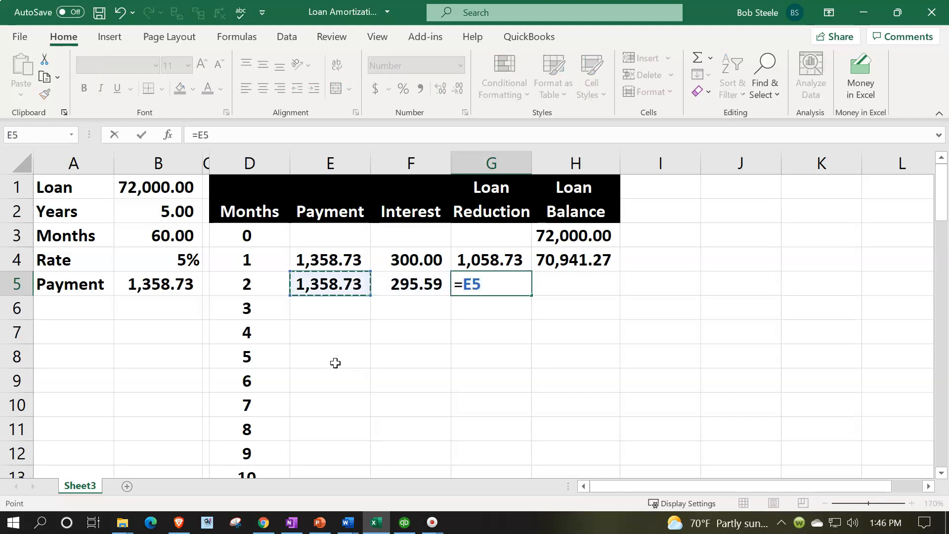
{"action": "type", "text": "-"}
{"action": "key", "text": "Left"}
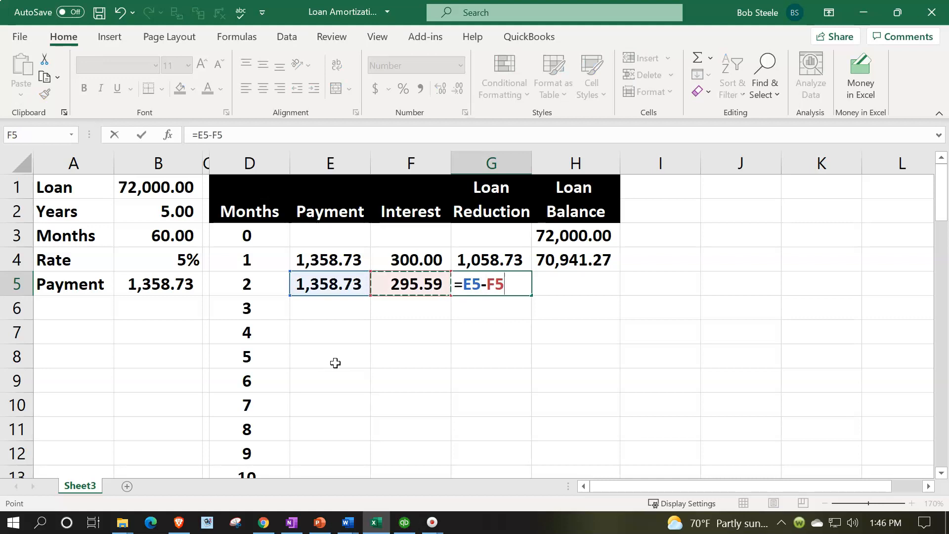
{"action": "key", "text": "Return"}
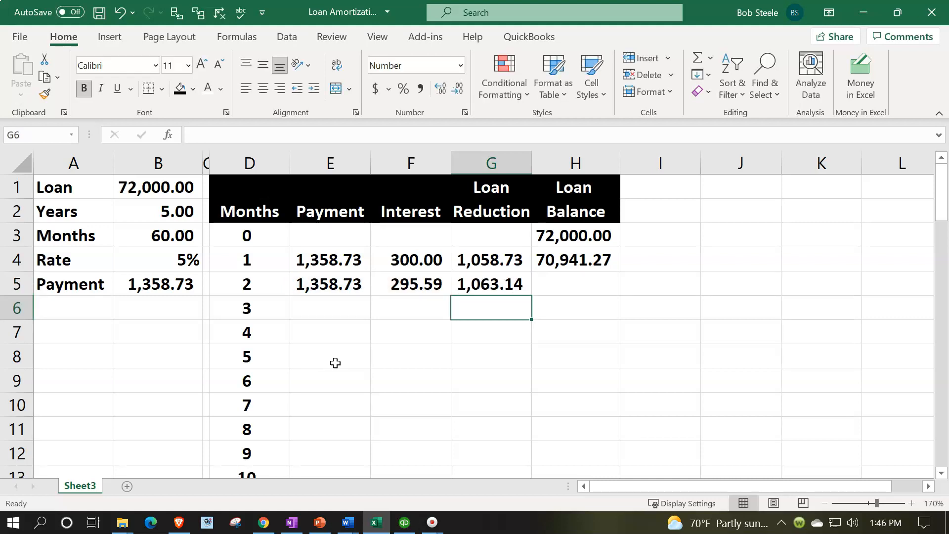
- Calculate the month 2 loan balance in cell H5 with the formula =H4-G5
{"action": "key", "text": "Up"}
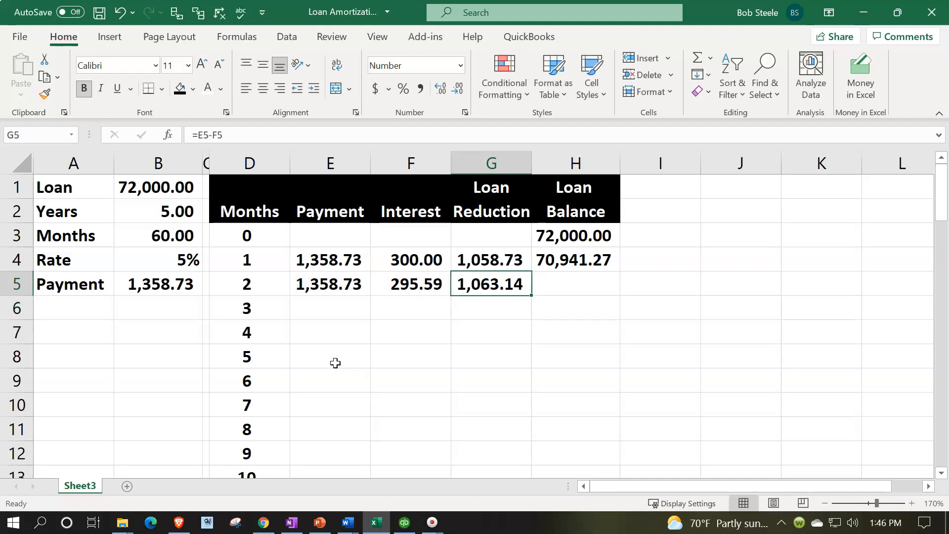
{"action": "key", "text": "Right"}
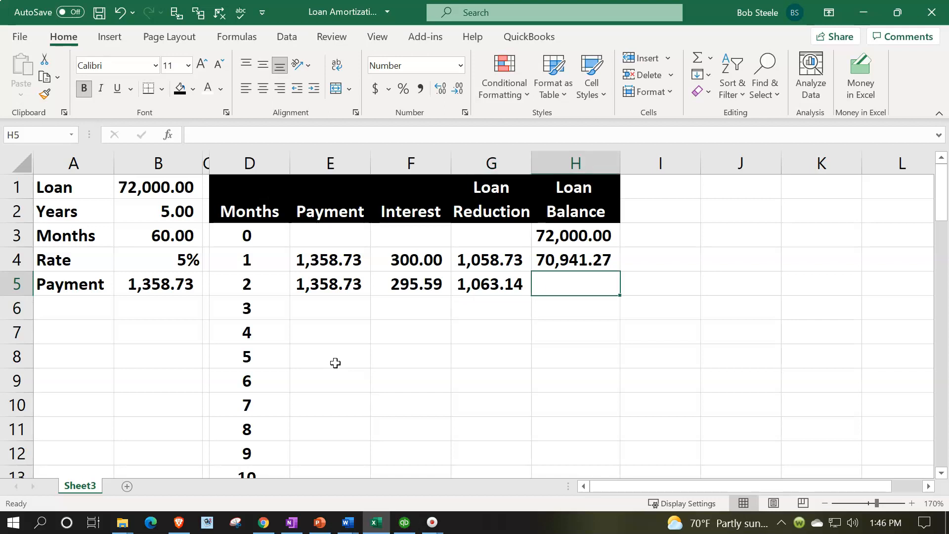
{"action": "type", "text": "="}
{"action": "key", "text": "Up"}
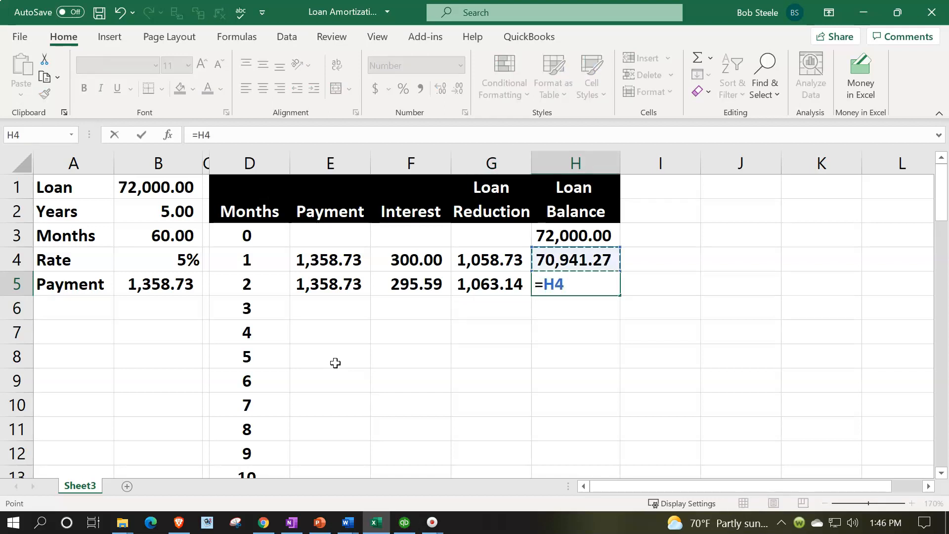
{"action": "type", "text": "-"}
{"action": "key", "text": "Left"}
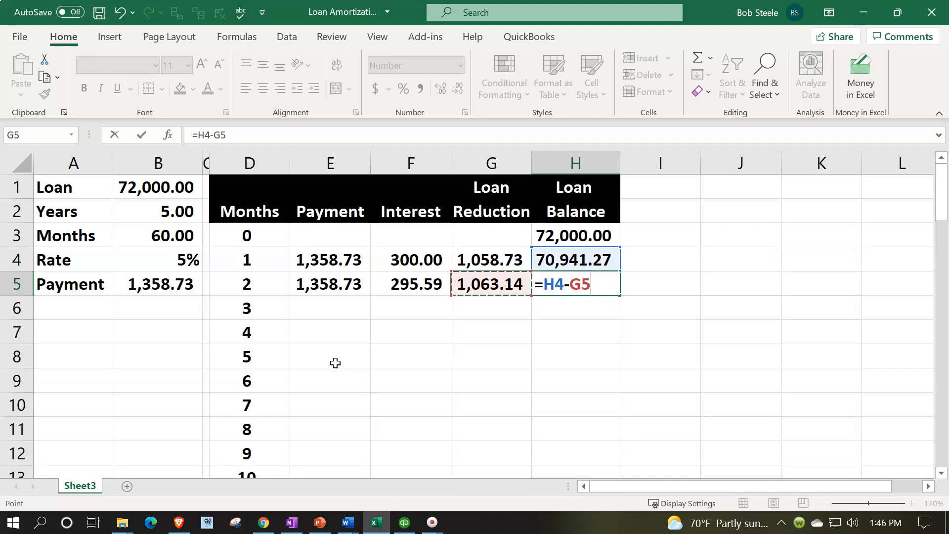
{"action": "key", "text": "Return"}
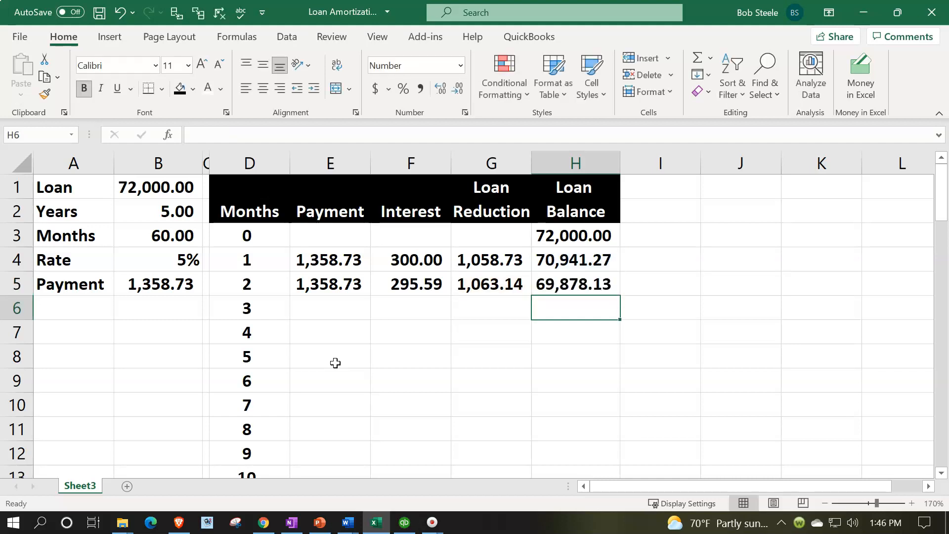
- Link the month 3 payment in cell E6 to the month 2 payment with the formula =E5
{"action": "key", "text": "Left"}
{"action": "key", "text": "Left"}
{"action": "key", "text": "Left"}
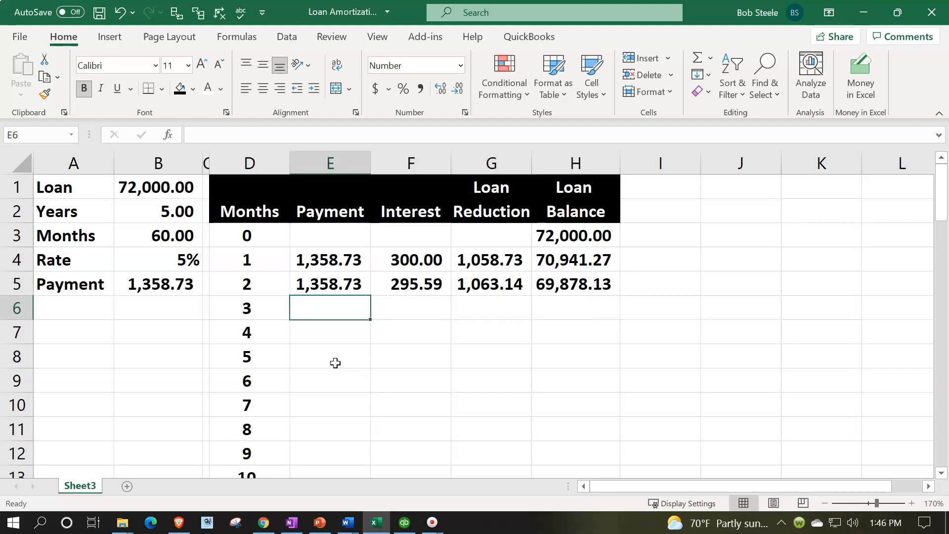
{"action": "key", "text": "Up"}
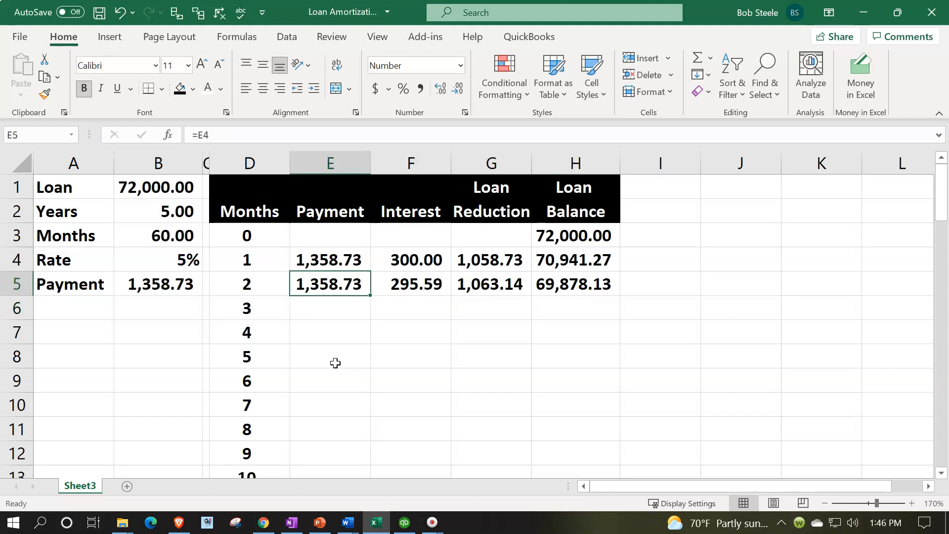
{"action": "key", "text": "Right"}
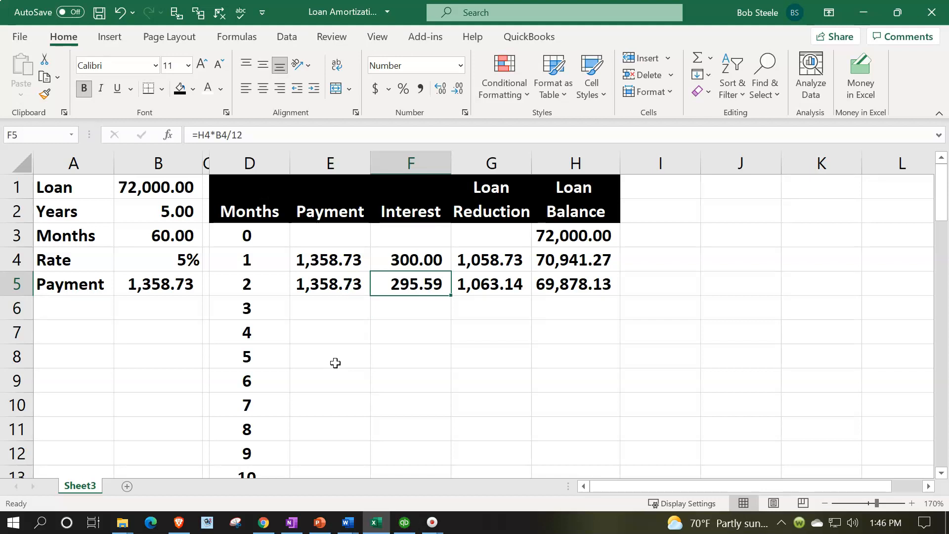
{"action": "key", "text": "Right"}
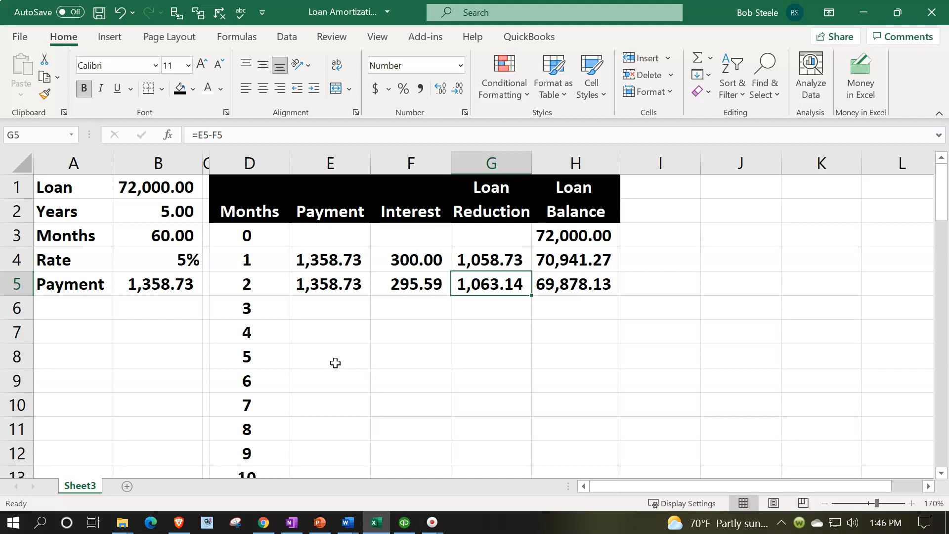
{"action": "key", "text": "Down"}
{"action": "key", "text": "Left"}
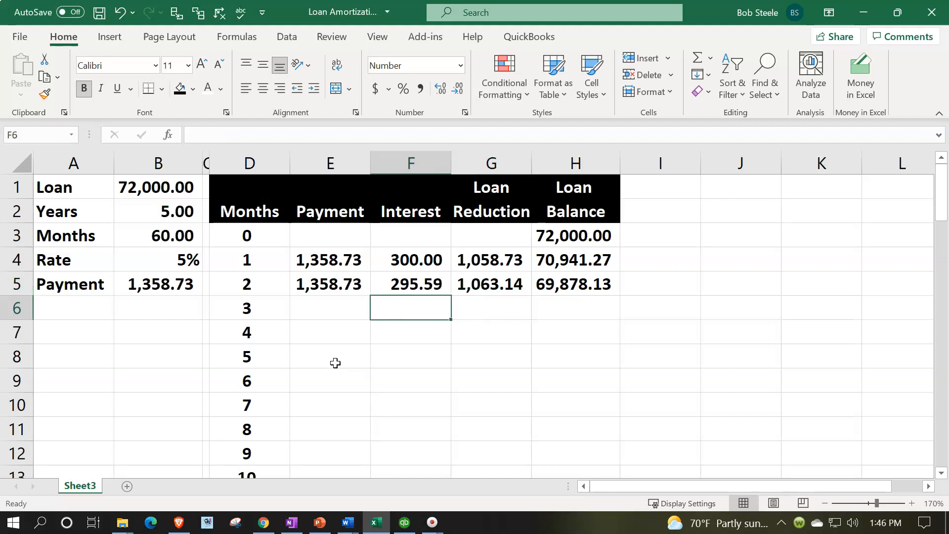
{"action": "key", "text": "Left"}
{"action": "type", "text": "="}
{"action": "key", "text": "Up"}
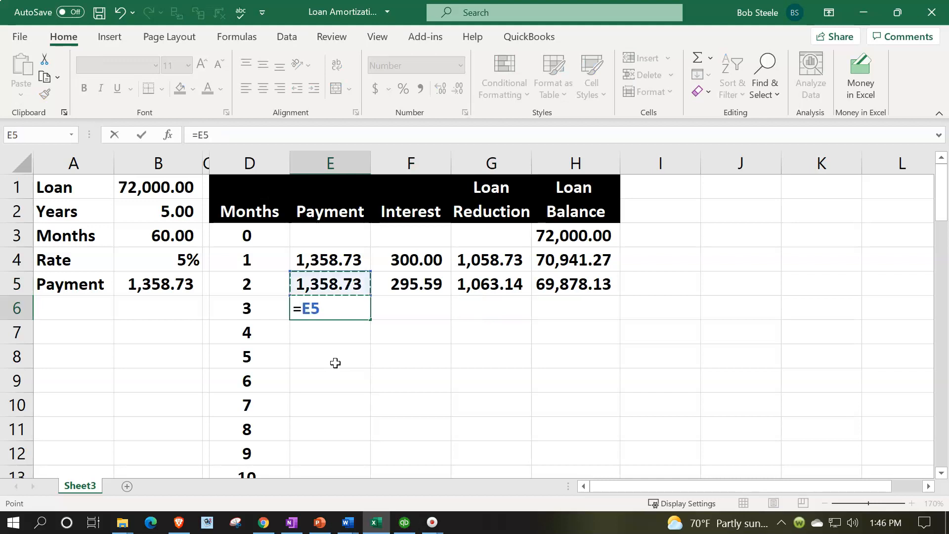
{"action": "key", "text": "Return"}
- Calculate the month 3 interest in cell F6 with the formula =H5*B4/12
{"action": "key", "text": "Right"}
{"action": "key", "text": "Up"}
{"action": "type", "text": "="}
{"action": "key", "text": "Right"}
{"action": "key", "text": "Right"}
{"action": "key", "text": "Up"}
{"action": "type", "text": "*"}
{"action": "key", "text": "Left"}
{"action": "key", "text": "Left"}
{"action": "key", "text": "Left"}
{"action": "key", "text": "Left"}
{"action": "key", "text": "Up"}
{"action": "key", "text": "Up"}
{"action": "type", "text": "/12"}
{"action": "key", "text": "Return"}
- Calculate the month 3 loan reduction in cell G6 as payment minus interest, =E6-F6
{"action": "key", "text": "Right"}
{"action": "key", "text": "Up"}
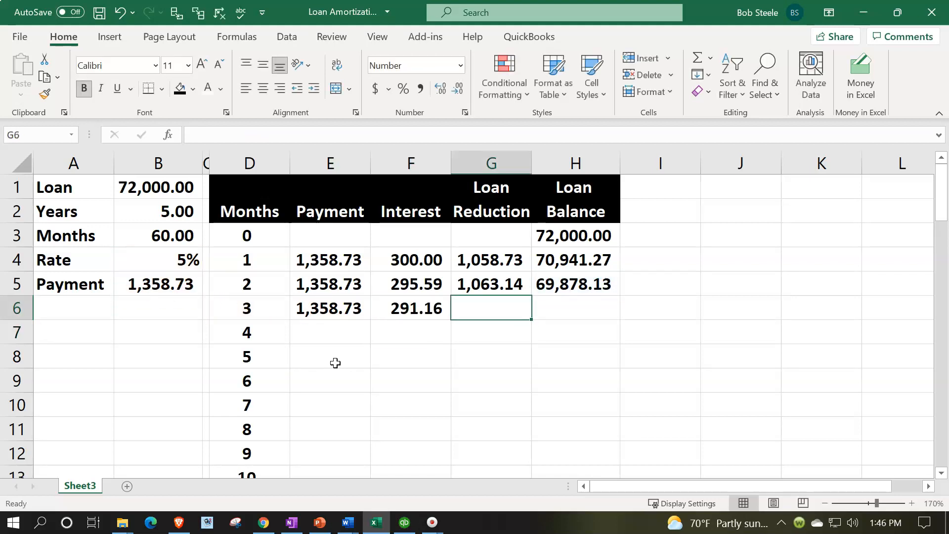
{"action": "type", "text": "="}
{"action": "key", "text": "Left"}
{"action": "key", "text": "Left"}
{"action": "type", "text": "-"}
{"action": "key", "text": "Left"}
{"action": "key", "text": "Return"}
- Calculate the month 3 loan balance in cell H6 with the formula =H5-G6
{"action": "key", "text": "Right"}
{"action": "key", "text": "Up"}
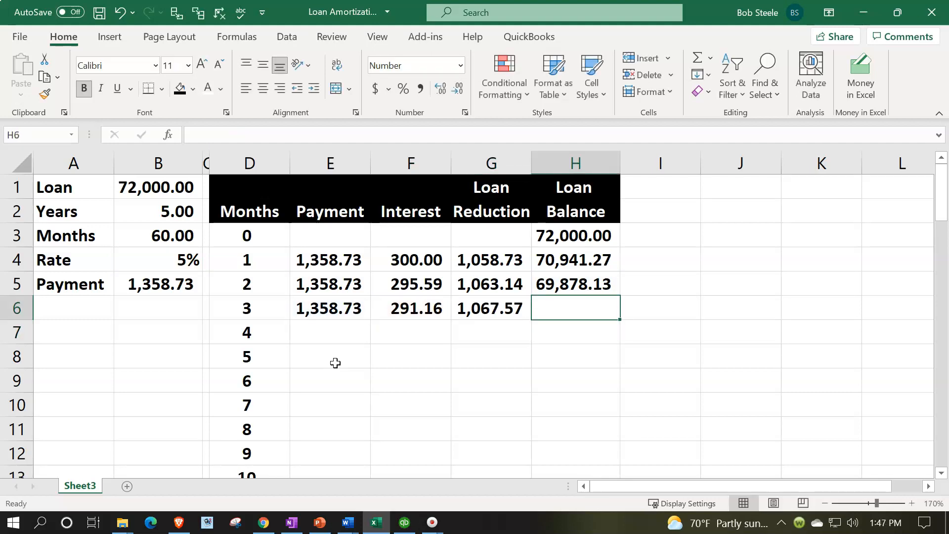
{"action": "type", "text": "="}
{"action": "key", "text": "Up"}
{"action": "type", "text": "-"}
{"action": "key", "text": "Left"}
{"action": "key", "text": "Return"}
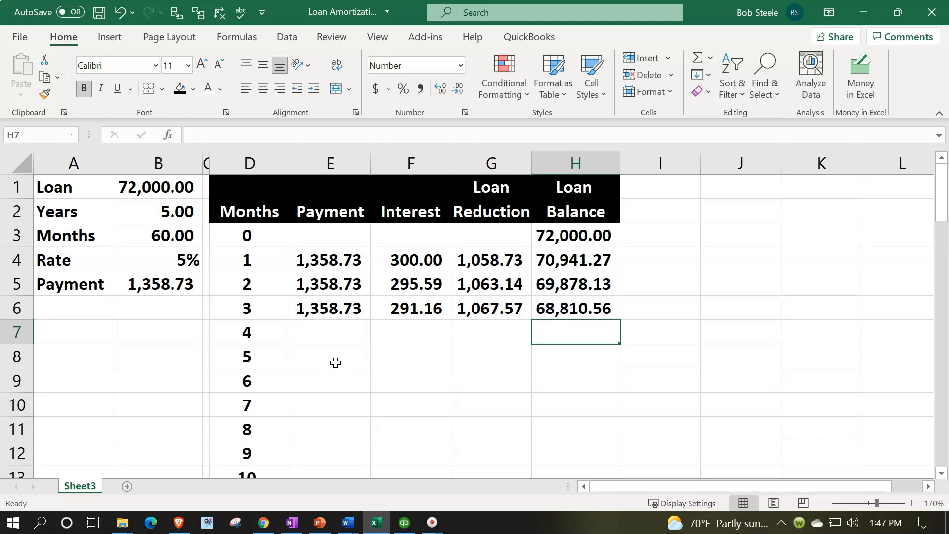
- Link the month 4 payment in cell E7 to the month 3 payment with the formula =E6
{"action": "key", "text": "Left"}
{"action": "key", "text": "Left"}
{"action": "key", "text": "Left"}
{"action": "type", "text": "="}
{"action": "key", "text": "Up"}
{"action": "key", "text": "Tab"}
- Calculate the month 4 interest in cell F7 with the formula =H6*B4/12
{"action": "type", "text": "="}
{"action": "key", "text": "Right"}
{"action": "key", "text": "Right"}
{"action": "key", "text": "Right"}
{"action": "key", "text": "Up"}
{"action": "key", "text": "Left"}
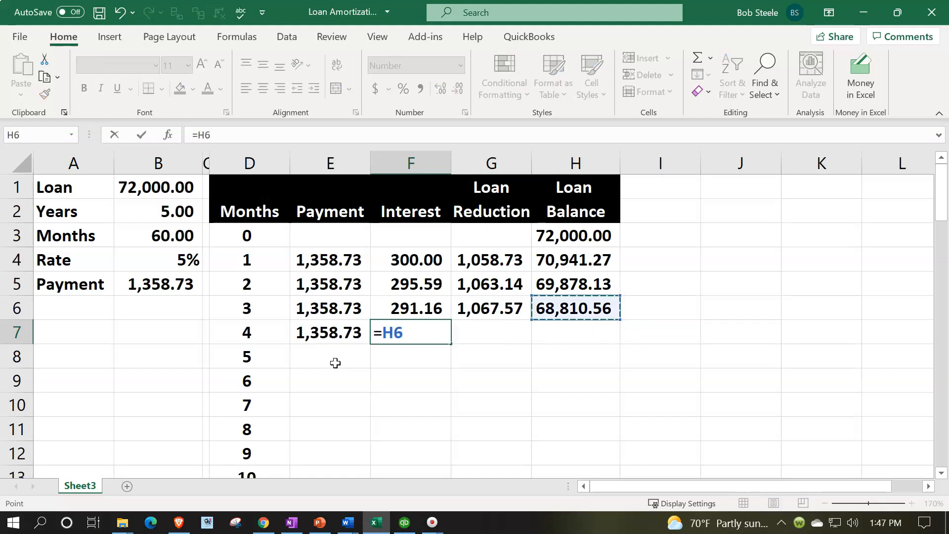
{"action": "type", "text": "*"}
{"action": "key", "text": "Left"}
{"action": "key", "text": "Left"}
{"action": "key", "text": "Left"}
{"action": "key", "text": "Left"}
{"action": "key", "text": "Up"}
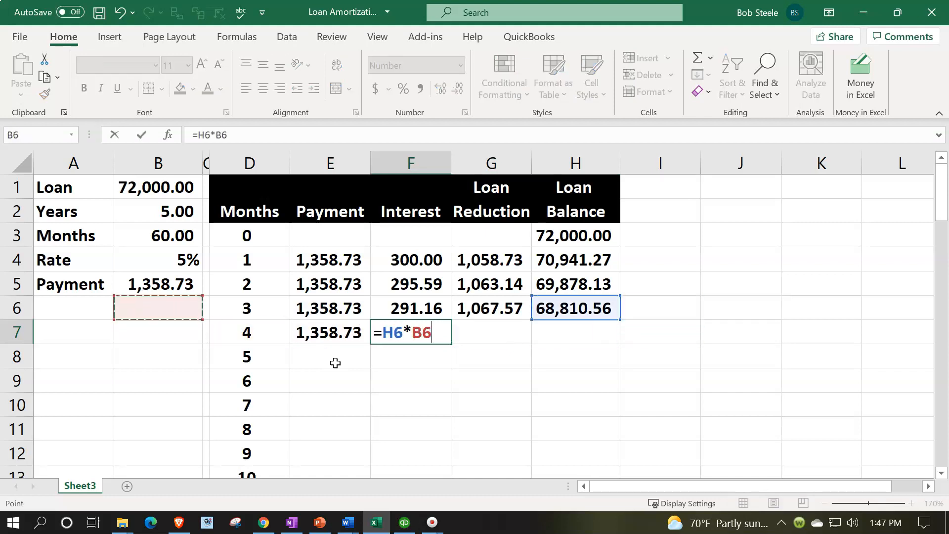
{"action": "key", "text": "Up"}
{"action": "key", "text": "Up"}
{"action": "type", "text": "/12"}
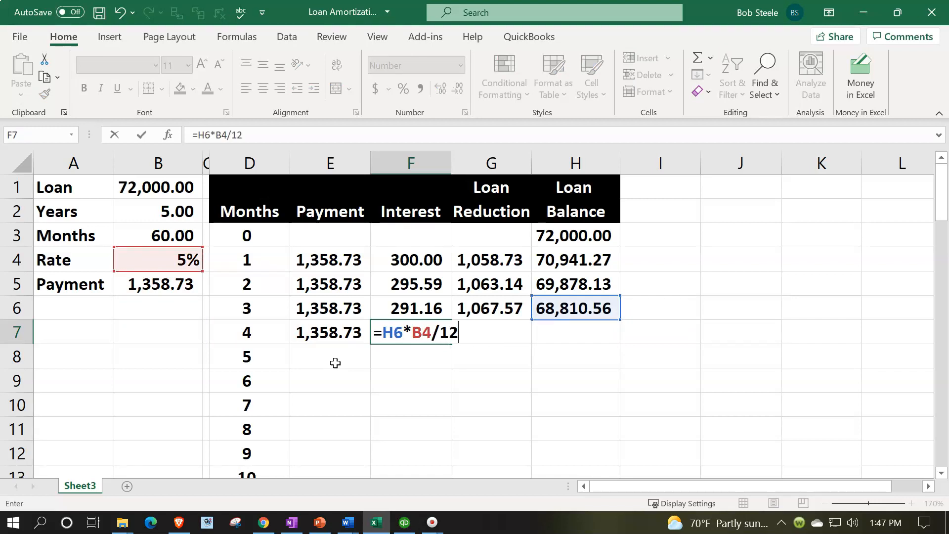
{"action": "key", "text": "Tab"}
- Calculate the month 4 loan reduction in cell G7 as payment minus interest, =E7-F7
{"action": "type", "text": "="}
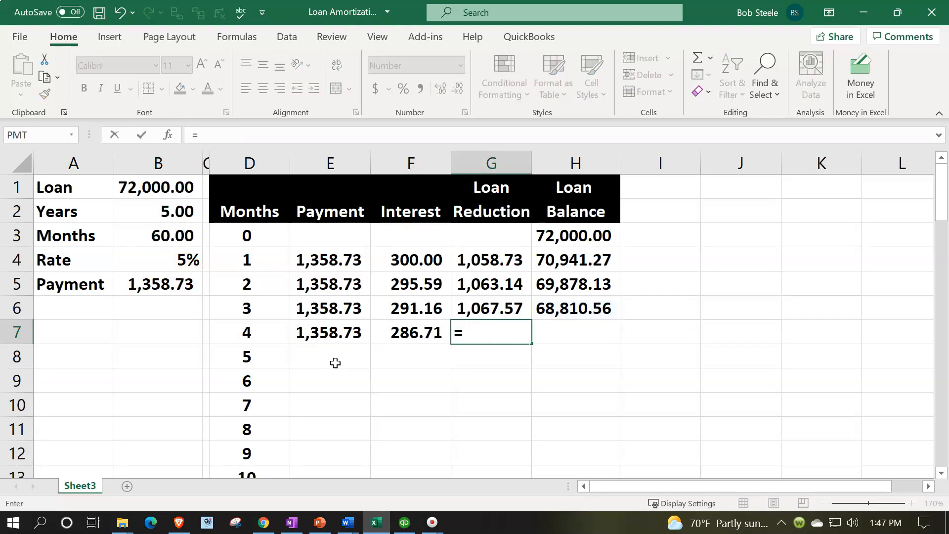
{"action": "key", "text": "Left"}
{"action": "key", "text": "Left"}
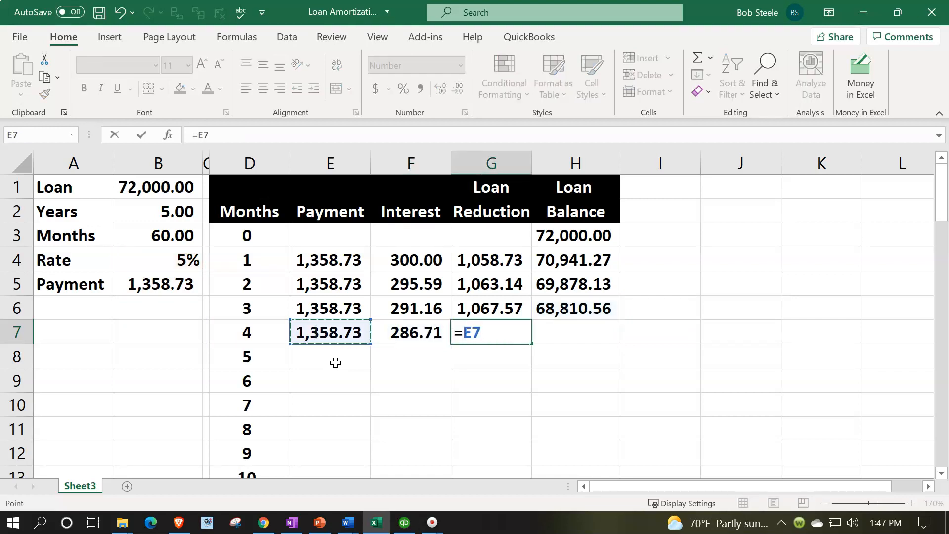
{"action": "type", "text": "-"}
{"action": "key", "text": "Left"}
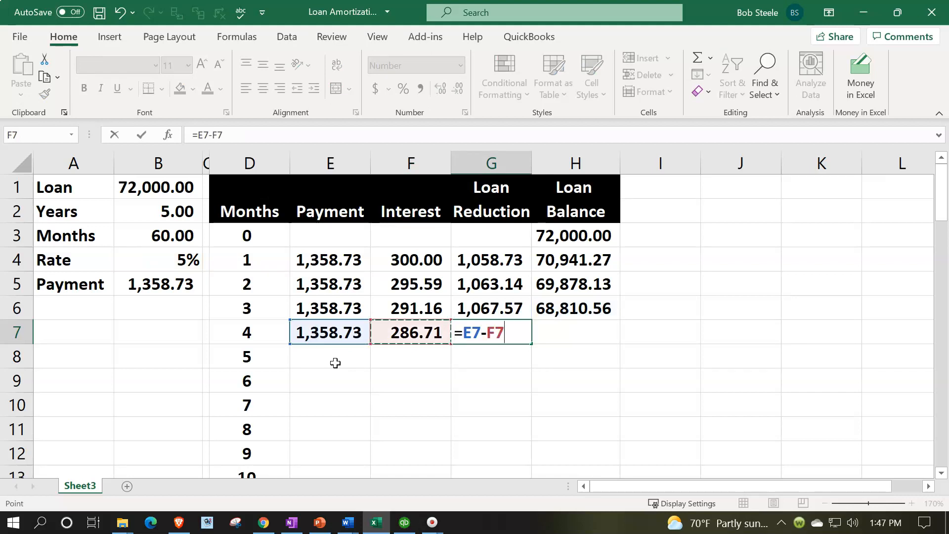
{"action": "key", "text": "Tab"}
- Calculate the month 4 loan balance in cell H7 with the formula =H6-G7
{"action": "type", "text": "="}
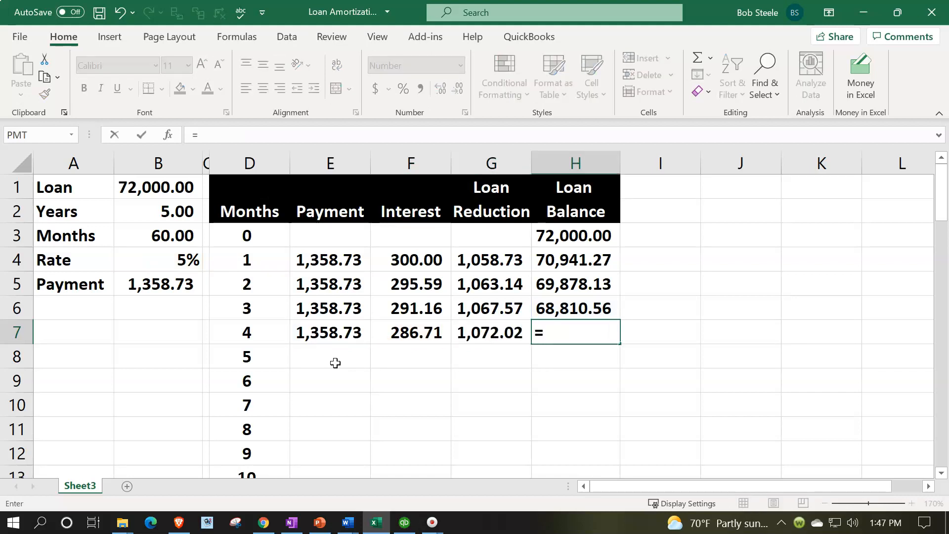
{"action": "key", "text": "Up"}
{"action": "type", "text": "-"}
{"action": "key", "text": "Left"}
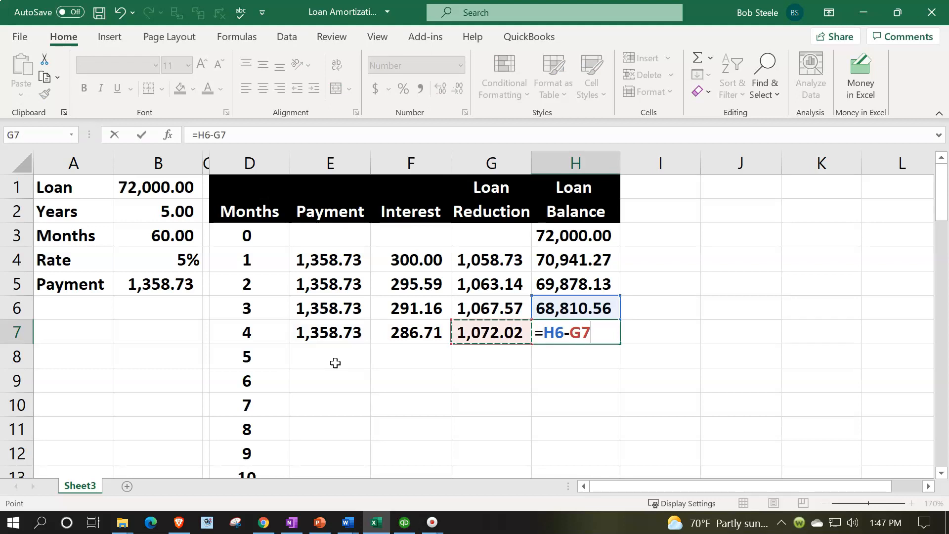
{"action": "key", "text": "Return"}
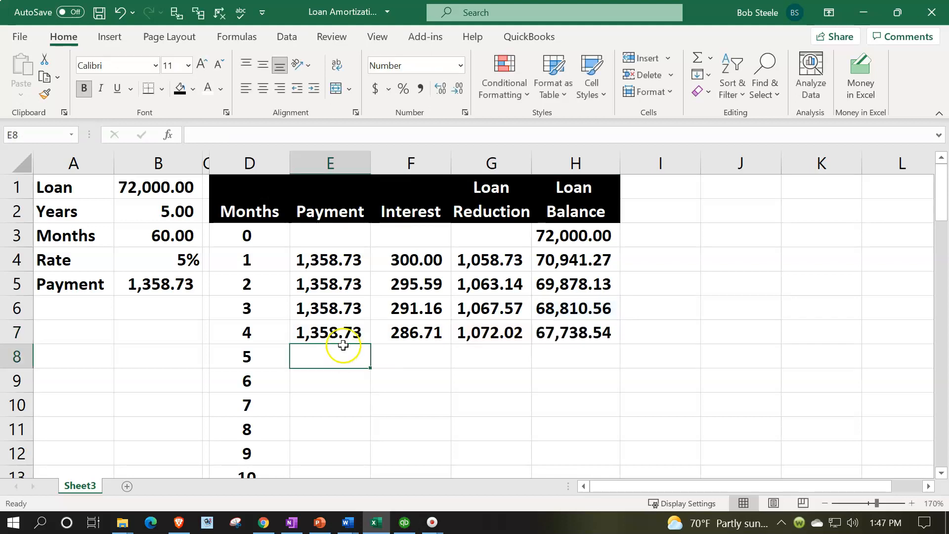
- Try to fill the month 4 formulas in E7:H7 down to month 5 and inspect the copied interest formula in F8
{"action": "left_click_drag", "start_coordinate": [320, 335], "coordinate": [556, 333]}
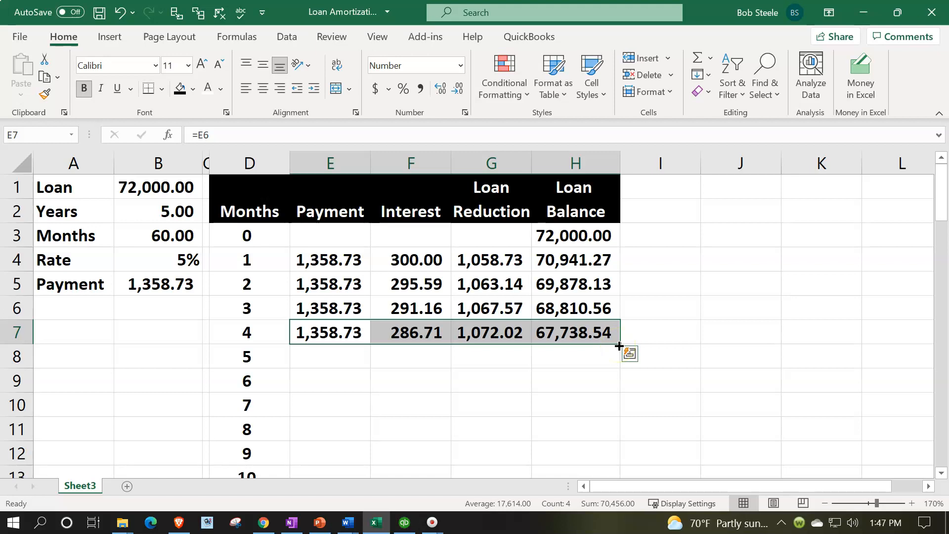
{"action": "left_click_drag", "start_coordinate": [620, 346], "coordinate": [617, 358]}
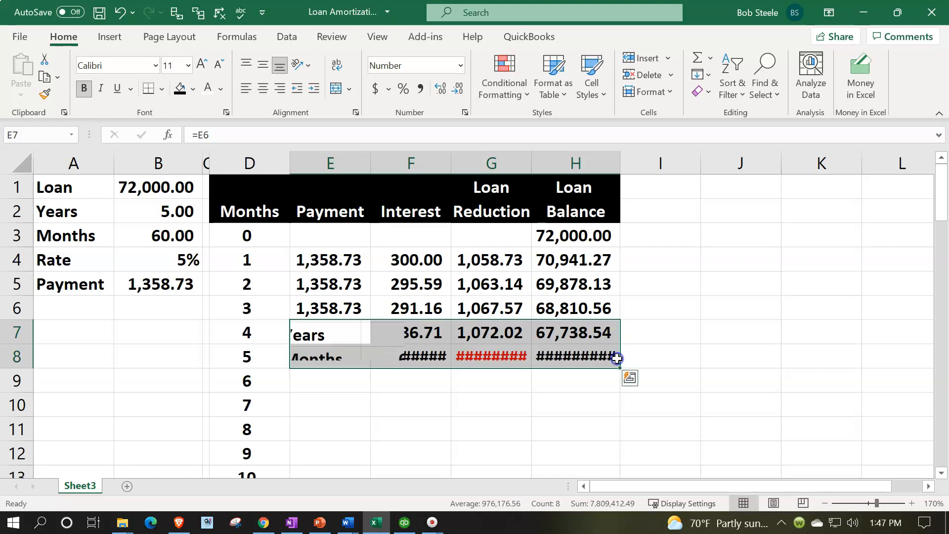
{"action": "left_click", "coordinate": [557, 390]}
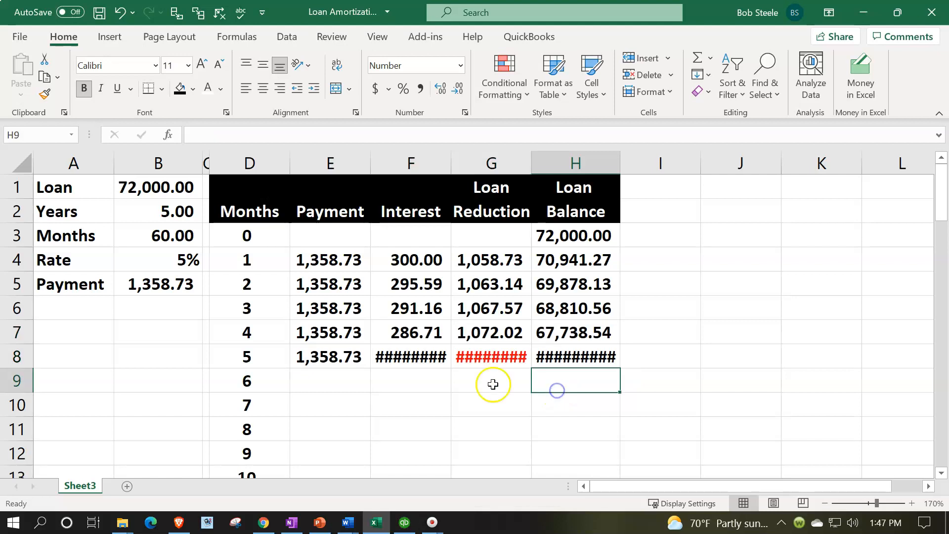
{"action": "double_click", "coordinate": [420, 354]}
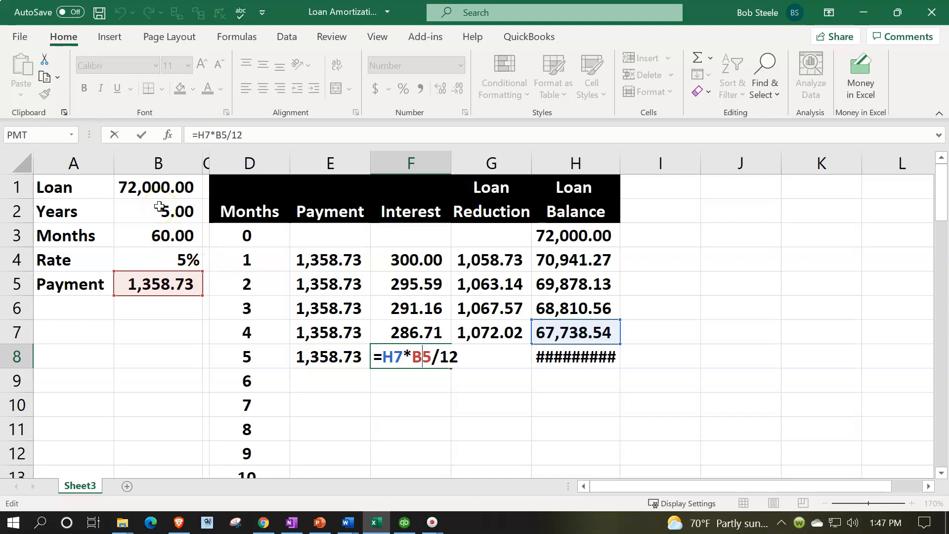
{"action": "key", "text": "Return"}
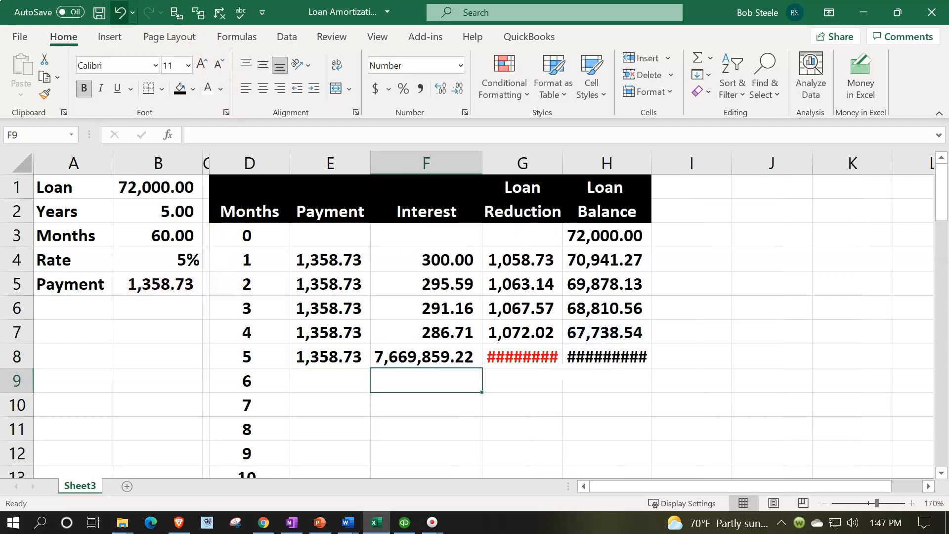
- Undo the fill of the month 5 row
{"action": "left_click", "coordinate": [120, 12]}
{"action": "left_click", "coordinate": [120, 13]}
{"action": "left_click", "coordinate": [120, 12]}
{"action": "left_click", "coordinate": [373, 379]}
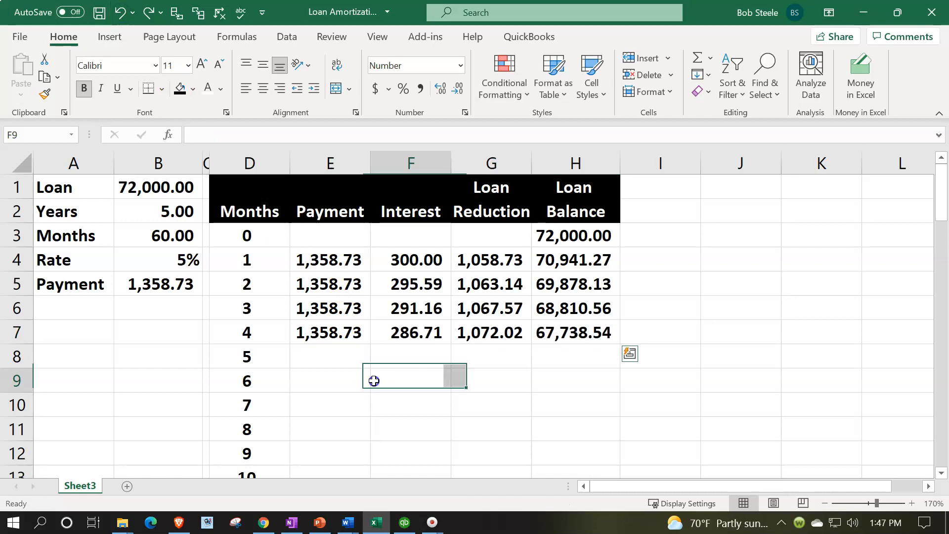
- Make the rate reference in the month 4 interest formula absolute, so F7 reads =H6*$B$4/12
{"action": "double_click", "coordinate": [393, 339]}
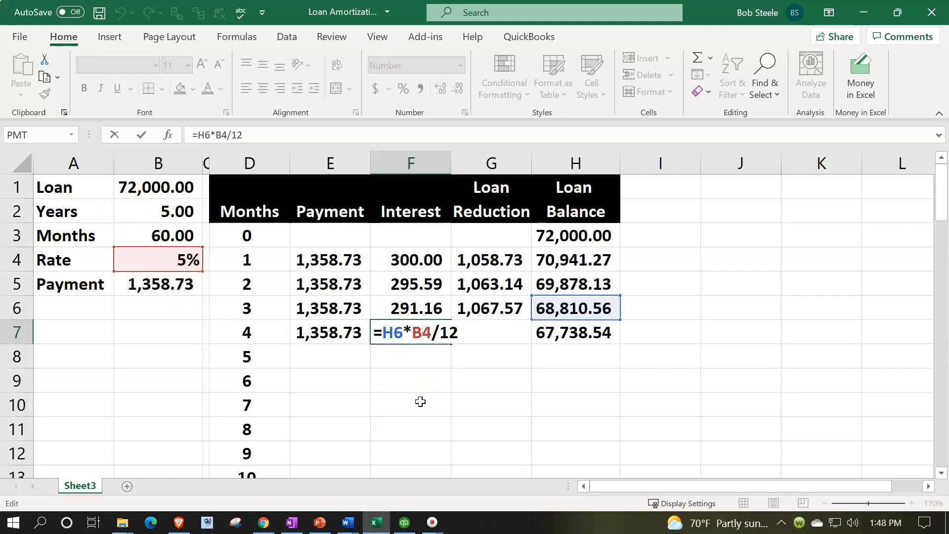
{"action": "key", "text": "F4"}
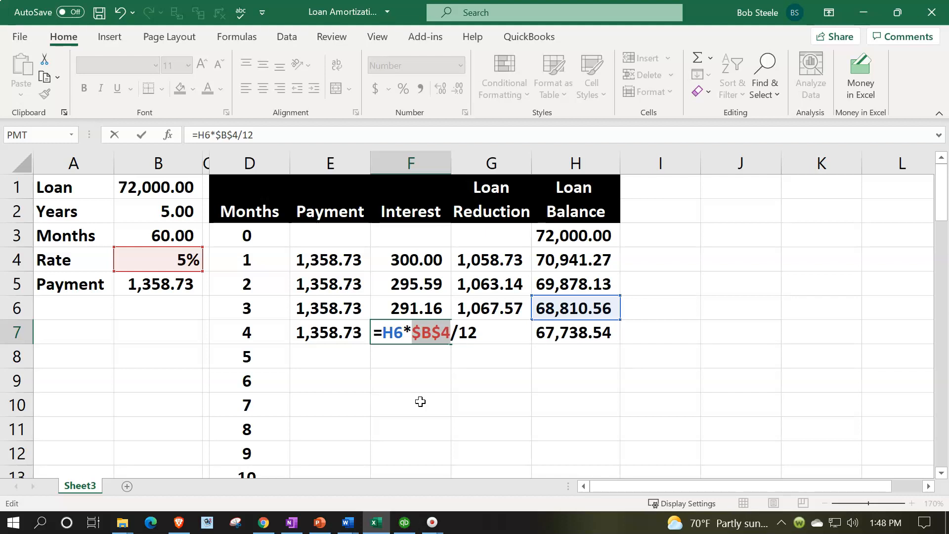
{"action": "key", "text": "Return"}
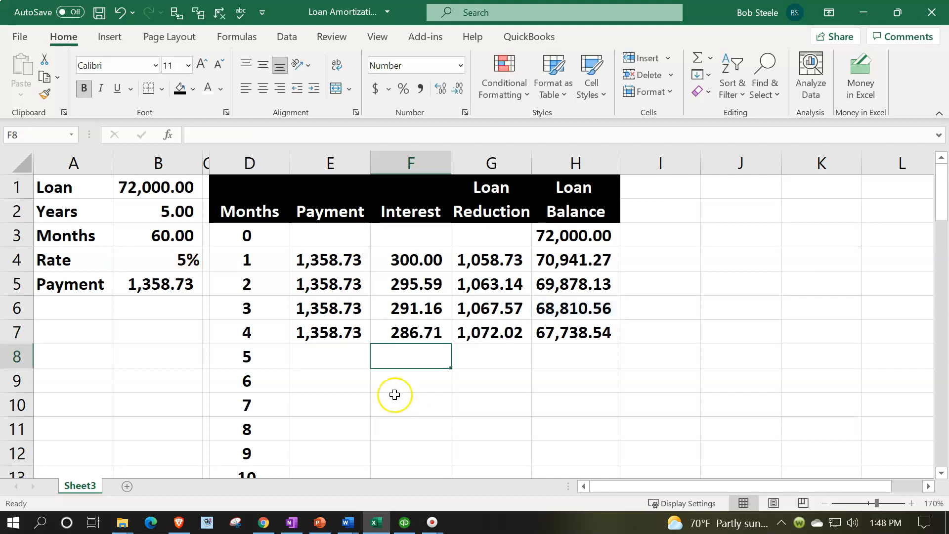
- Fill the month 4 formulas in E7:H7 down through month 60 in row 63
{"action": "left_click_drag", "start_coordinate": [334, 337], "coordinate": [621, 346]}
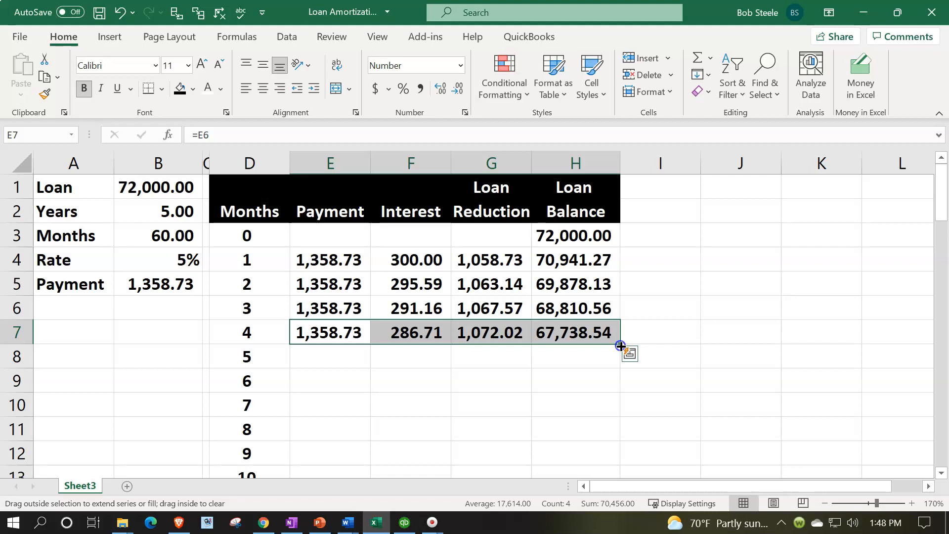
{"action": "mouse_move", "coordinate": [621, 346]}
{"action": "left_mouse_down"}
{"action": "mouse_move", "coordinate": [623, 486]}
{"action": "mouse_move", "coordinate": [613, 417]}
{"action": "left_mouse_up"}
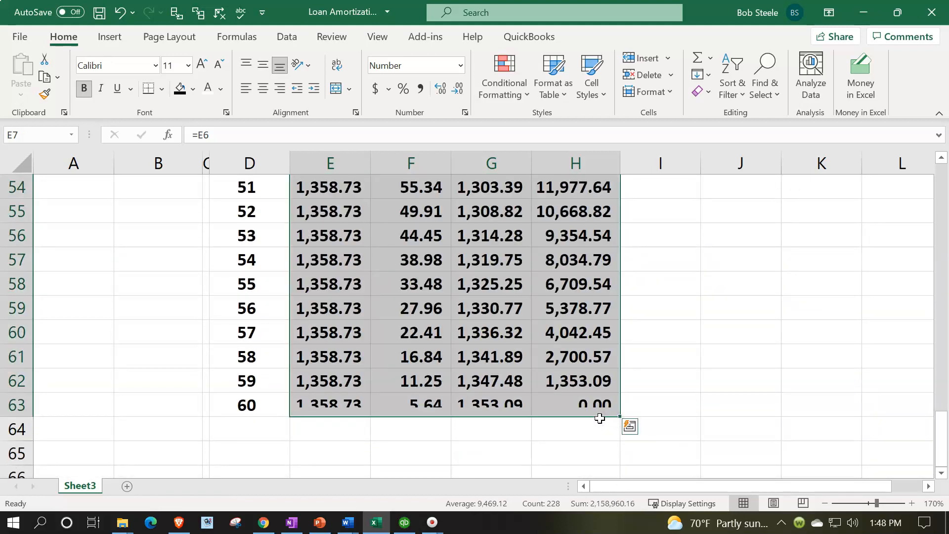
{"action": "left_click", "coordinate": [594, 411]}
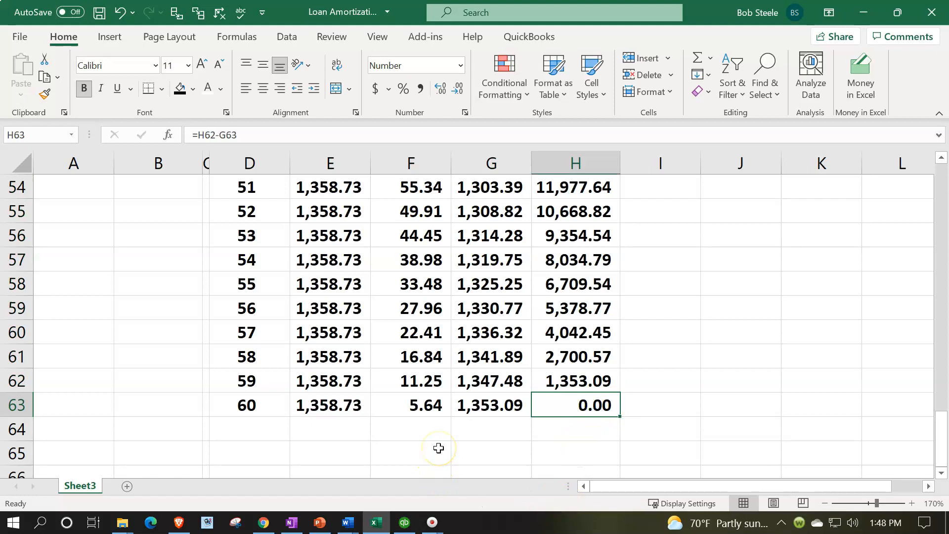
{"action": "scroll", "coordinate": [439, 448], "scroll_direction": "up", "scroll_amount": 18}
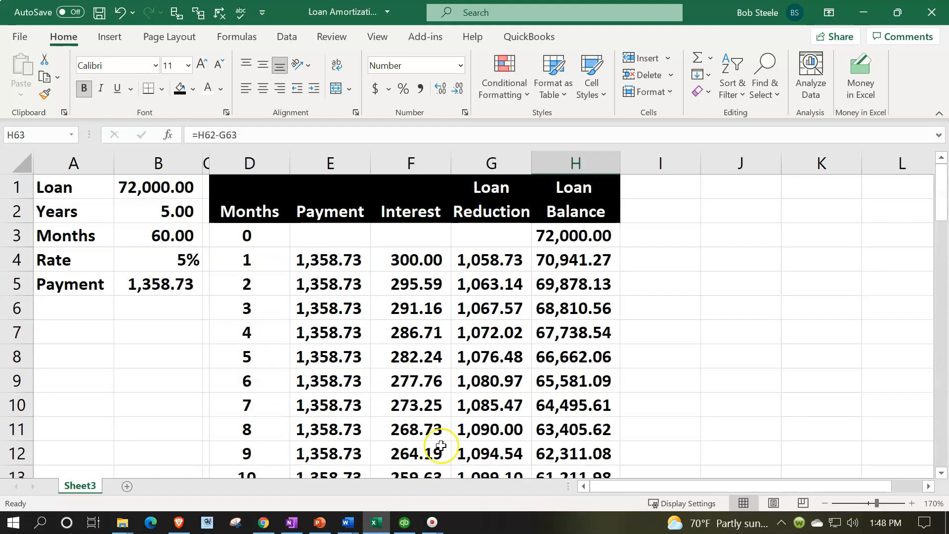
- Examine the payment, interest, loan reduction and balance formulas in the rows for months 1 to 4
{"action": "left_click", "coordinate": [345, 261]}
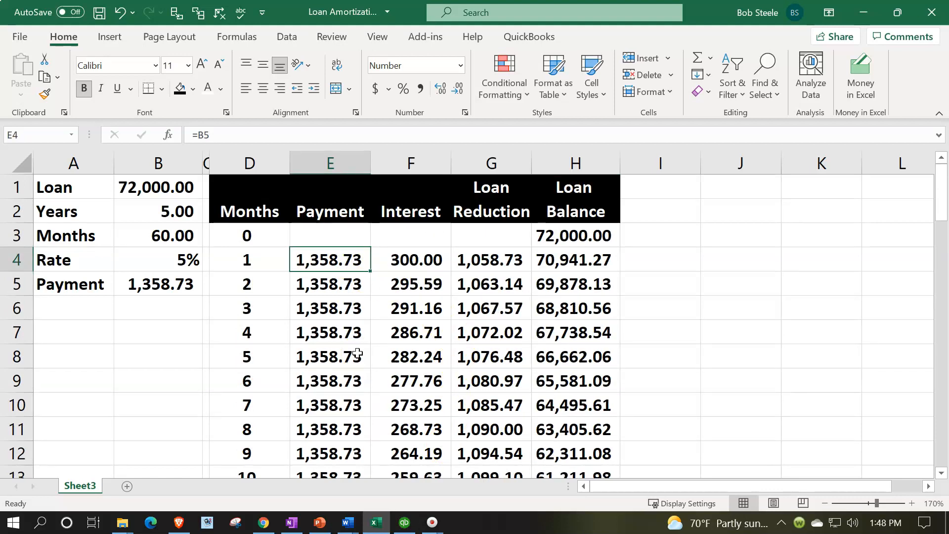
{"action": "key", "text": "Right"}
{"action": "key", "text": "Right"}
{"action": "key", "text": "Right"}
{"action": "key", "text": "Left"}
{"action": "key", "text": "Left"}
{"action": "key", "text": "Left"}
{"action": "key", "text": "Right"}
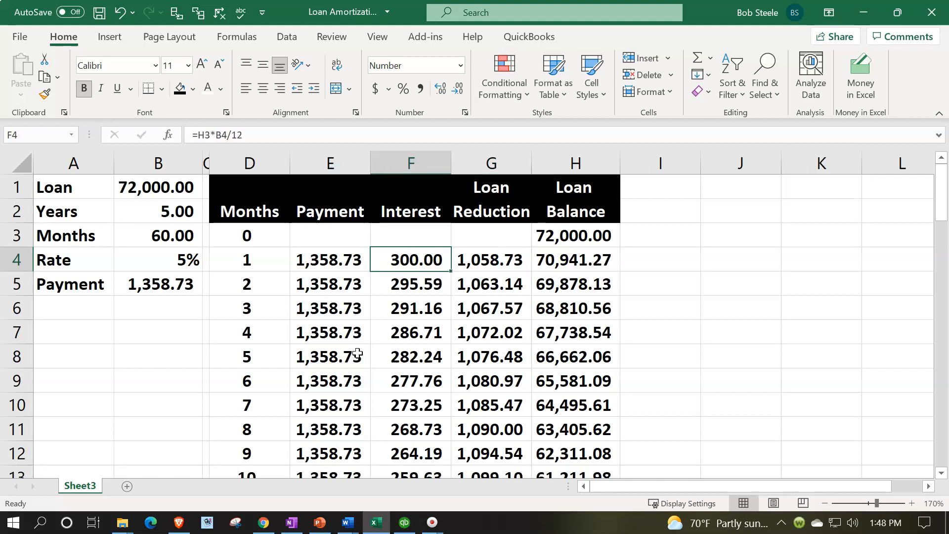
{"action": "key", "text": "Down"}
{"action": "key", "text": "Down"}
{"action": "key", "text": "Down"}
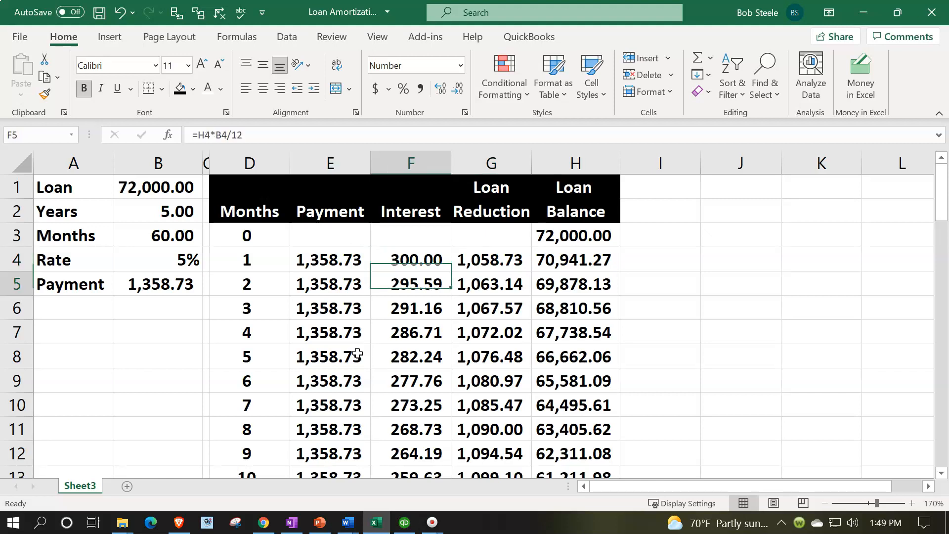
{"action": "key", "text": "Left"}
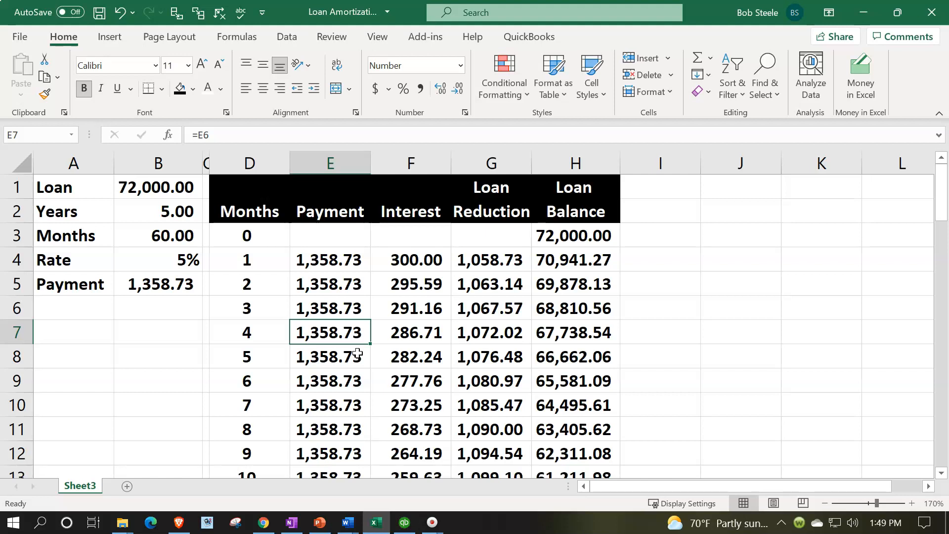
{"action": "key", "text": "Right"}
{"action": "key", "text": "Right"}
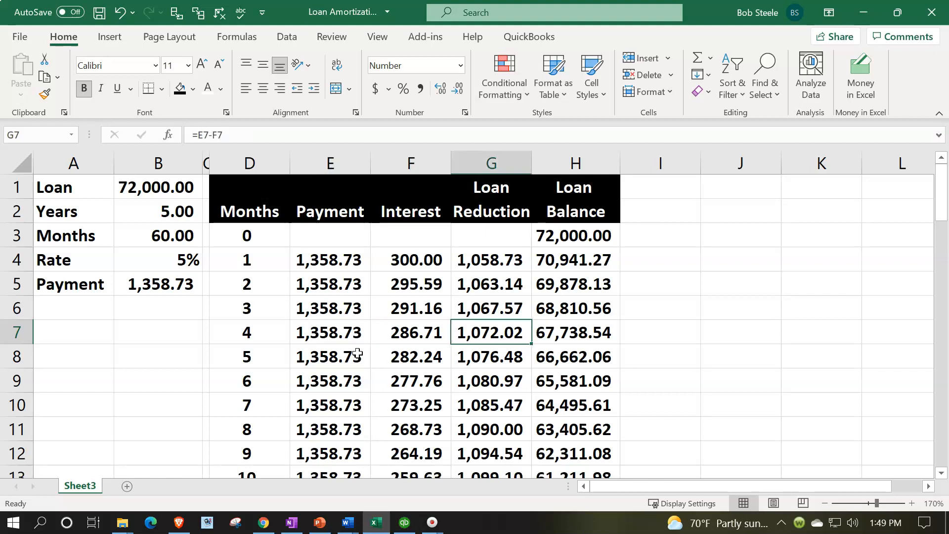
- Look through the amortization table from month 4 down to the final loan reduction and balance in month 60
{"action": "key", "text": "Down"}
{"action": "key", "text": "Down"}
{"action": "key", "text": "Down"}
{"action": "key", "text": "Down"}
{"action": "key", "text": "Down"}
{"action": "key", "text": "Down"}
{"action": "key", "text": "Down"}
{"action": "key", "text": "Down"}
{"action": "key", "text": "Down"}
{"action": "key", "text": "Down"}
{"action": "key", "text": "Down"}
{"action": "key", "text": "Down"}
{"action": "key", "text": "Down"}
{"action": "key", "text": "Down"}
{"action": "key", "text": "Down"}
{"action": "key", "text": "Down"}
{"action": "key", "text": "Down"}
{"action": "key", "text": "Down"}
{"action": "key", "text": "Down"}
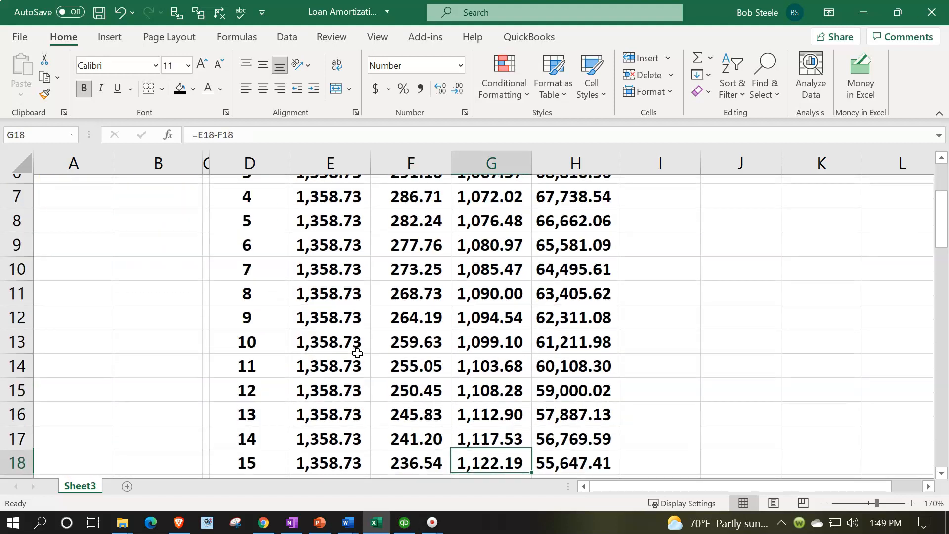
{"action": "key", "text": "Down"}
{"action": "key", "text": "Down"}
{"action": "key", "text": "Down"}
{"action": "key", "text": "Down"}
{"action": "key", "text": "Down"}
{"action": "key", "text": "Down"}
{"action": "key", "text": "Down"}
{"action": "key", "text": "Down"}
{"action": "key", "text": "Down"}
{"action": "key", "text": "Down"}
{"action": "key", "text": "Down"}
{"action": "key", "text": "Down"}
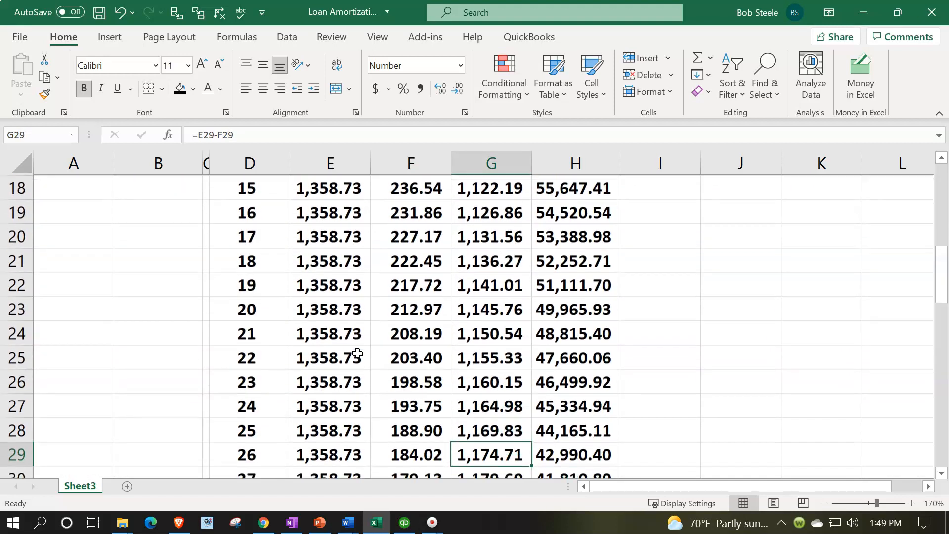
{"action": "key", "text": "Down"}
{"action": "key", "text": "Down"}
{"action": "key", "text": "Down"}
{"action": "key", "text": "Down"}
{"action": "key", "text": "Down"}
{"action": "key", "text": "Down"}
{"action": "key", "text": "Down"}
{"action": "key", "text": "Down"}
{"action": "key", "text": "Down"}
{"action": "key", "text": "Down"}
{"action": "key", "text": "Down"}
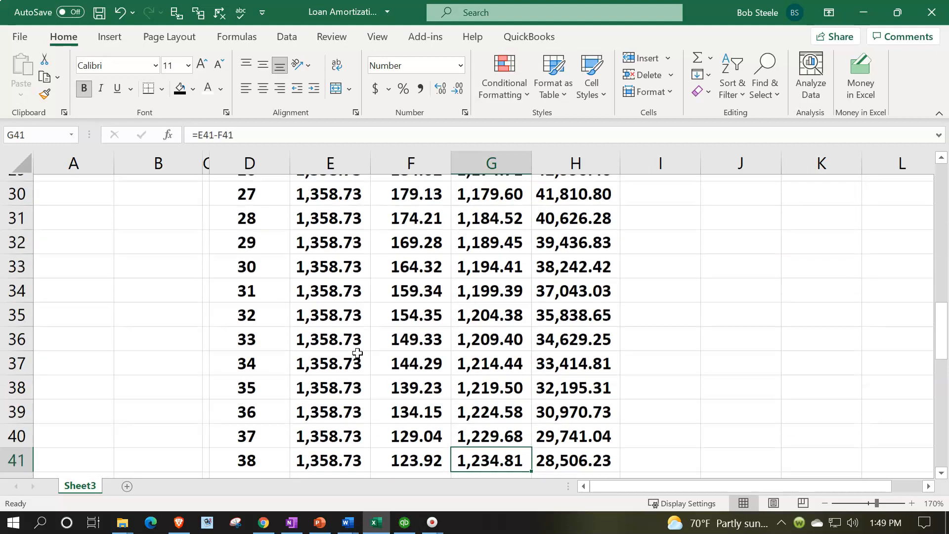
{"action": "key", "text": "Down"}
{"action": "key", "text": "Down"}
{"action": "key", "text": "Down"}
{"action": "key", "text": "Down"}
{"action": "key", "text": "Down"}
{"action": "key", "text": "Down"}
{"action": "key", "text": "Down"}
{"action": "key", "text": "Down"}
{"action": "key", "text": "Down"}
{"action": "key", "text": "Down"}
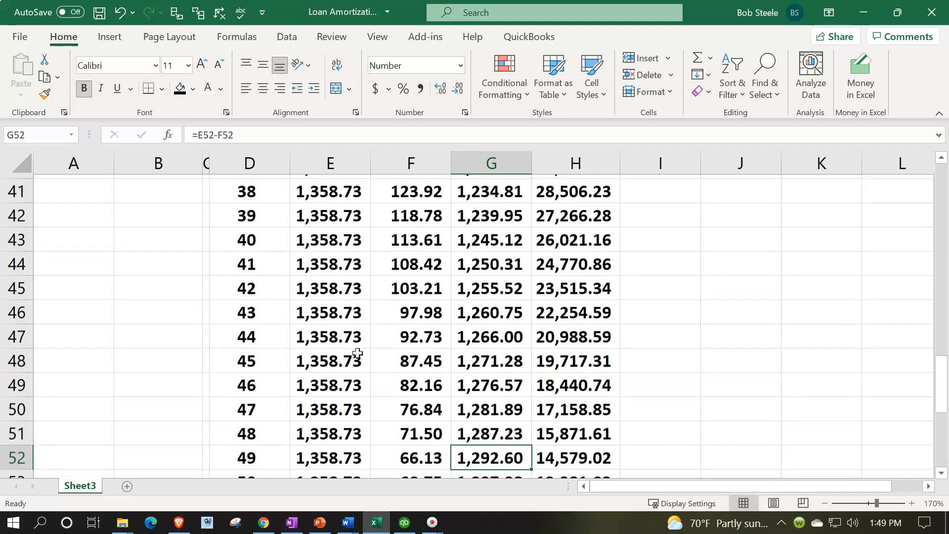
{"action": "key", "text": "Down"}
{"action": "key", "text": "Down"}
{"action": "key", "text": "Down"}
{"action": "key", "text": "Down"}
{"action": "key", "text": "Down"}
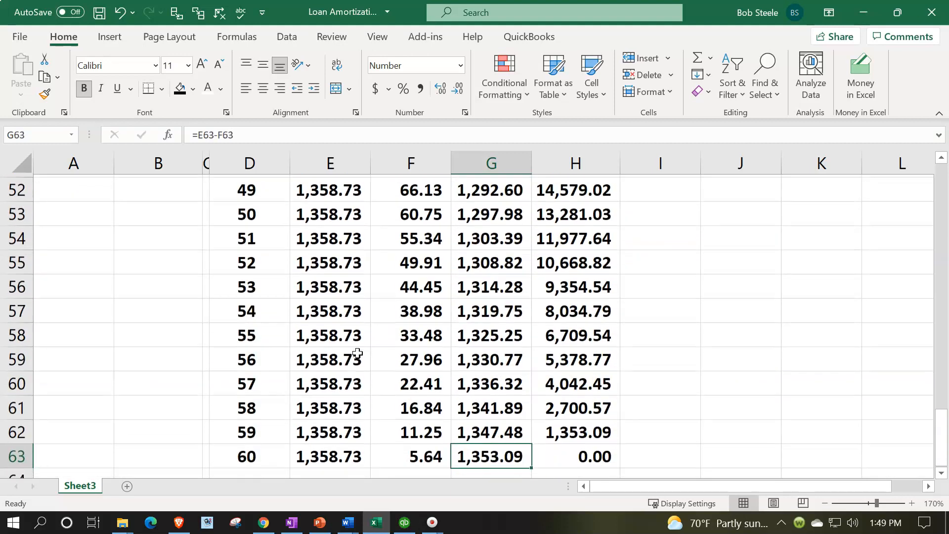
{"action": "key", "text": "Left"}
{"action": "key", "text": "Up"}
{"action": "key", "text": "Right"}
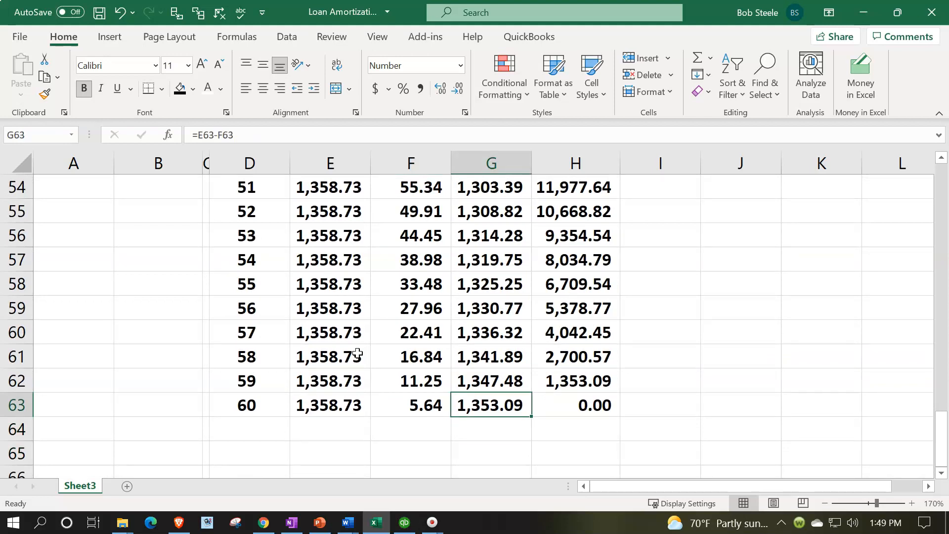
{"action": "left_click", "coordinate": [553, 395]}
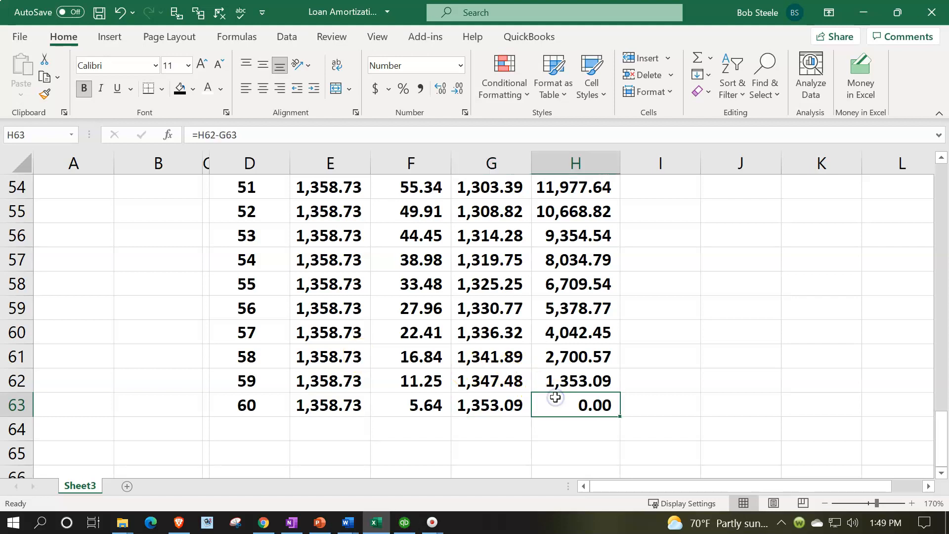
- Review the amortization entries for months 1 to 3 across the payment, interest, reduction and balance columns
{"action": "scroll", "coordinate": [555, 396], "scroll_direction": "up", "scroll_amount": 18}
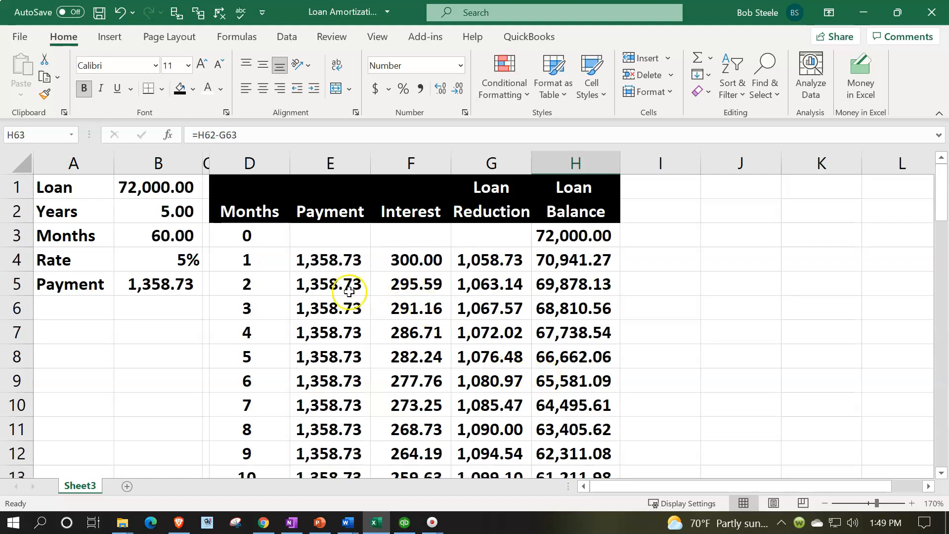
{"action": "left_click_drag", "start_coordinate": [274, 261], "coordinate": [588, 265]}
{"action": "left_click_drag", "start_coordinate": [255, 284], "coordinate": [587, 273]}
{"action": "left_click_drag", "start_coordinate": [267, 298], "coordinate": [360, 307]}
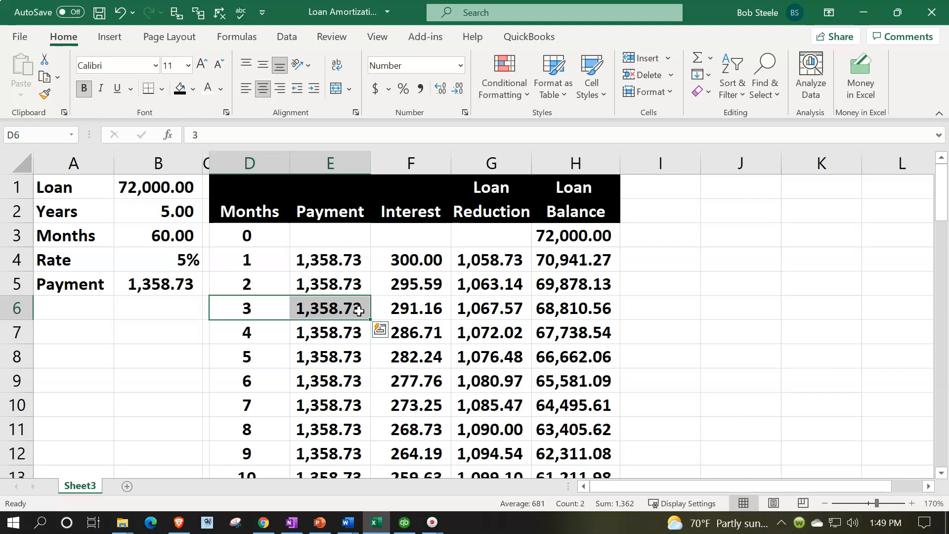
- Save the loan amortization workbook and switch to the Balance Sheet report in QuickBooks Desktop
{"action": "left_click", "coordinate": [99, 12]}
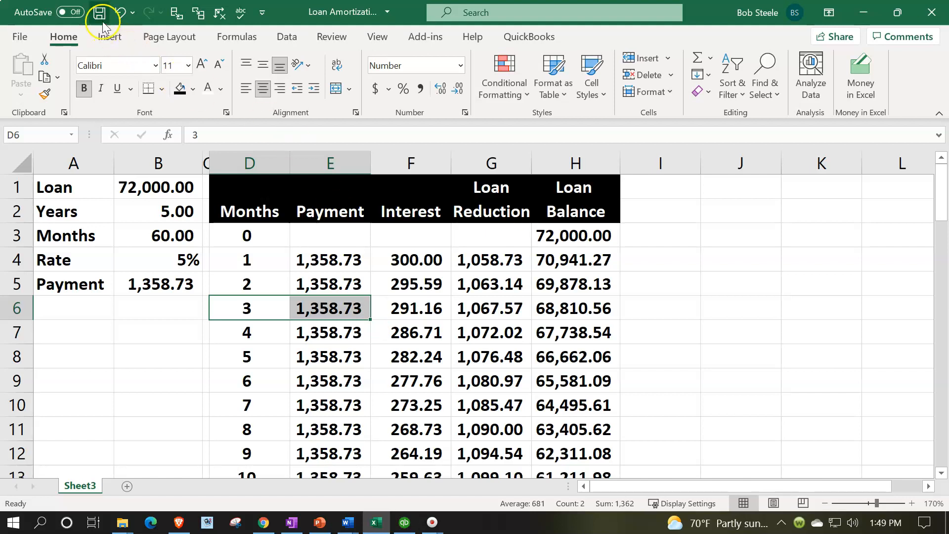
{"action": "left_click", "coordinate": [408, 527]}
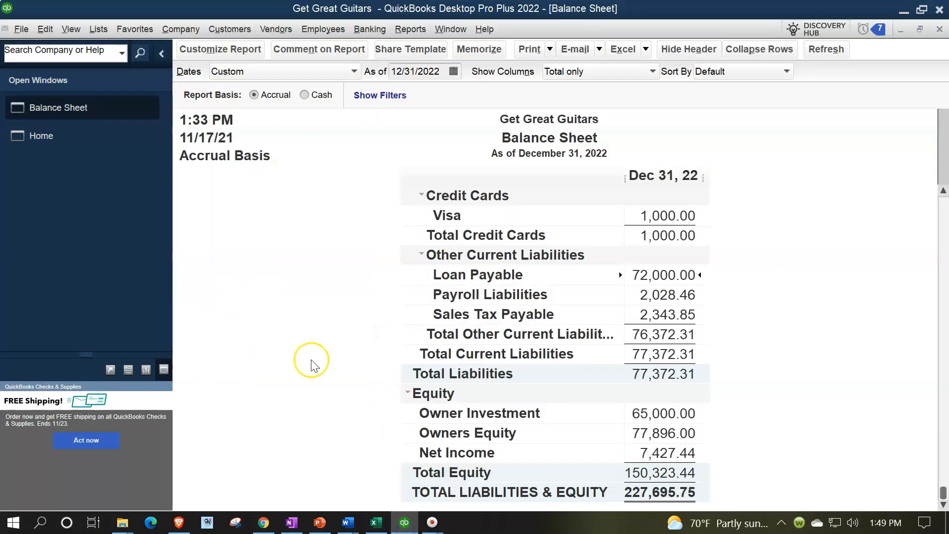